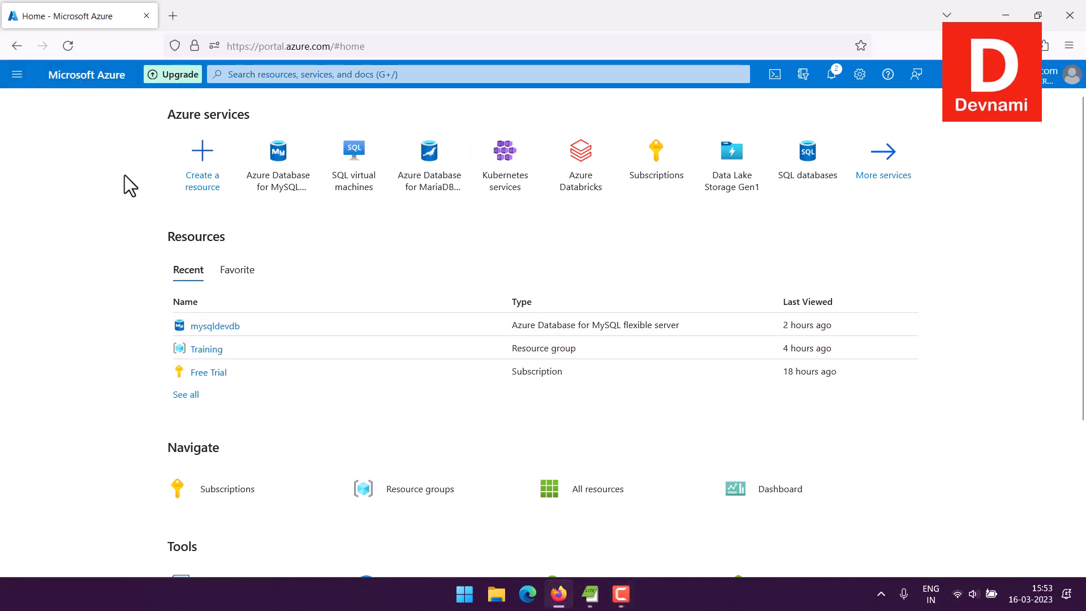
Open Azure Database for MySQL servers from the Databases category of all services and start creating a server.
click(17, 74)
click(32, 170)
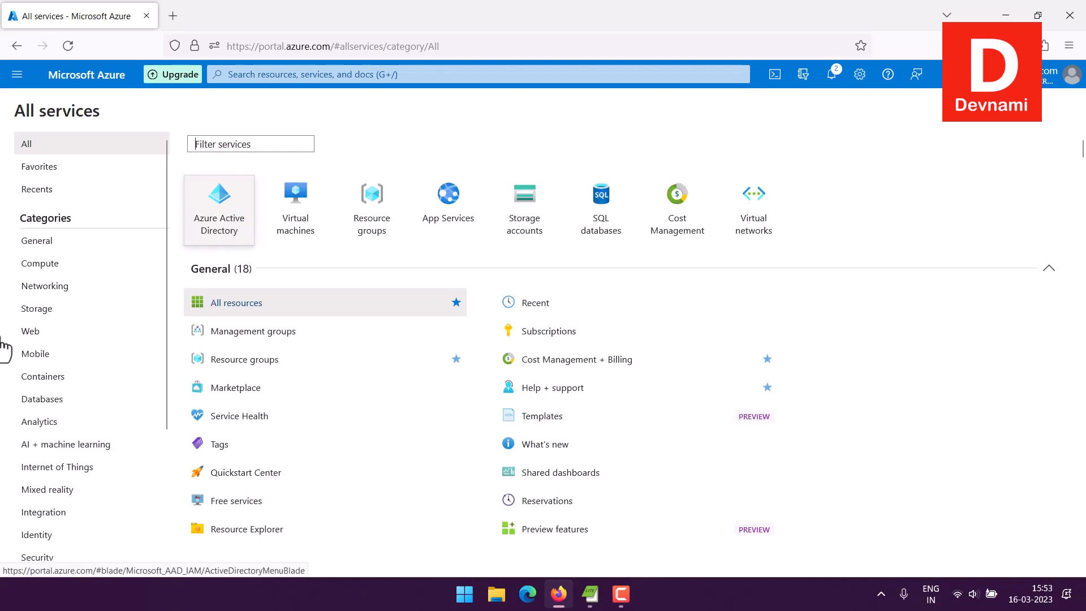
click(8, 399)
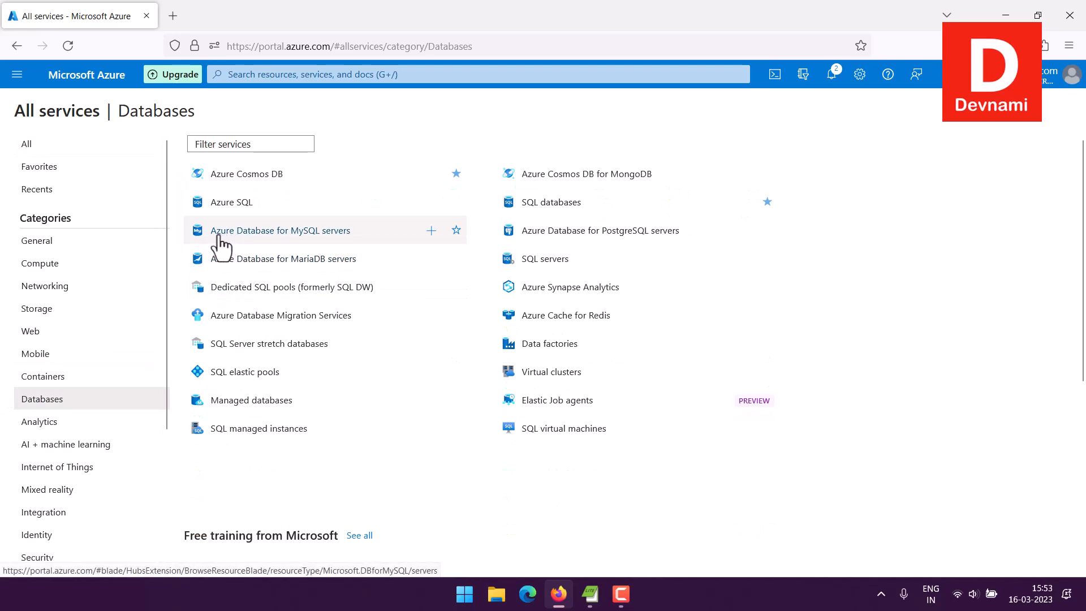
mouse_move(239, 237)
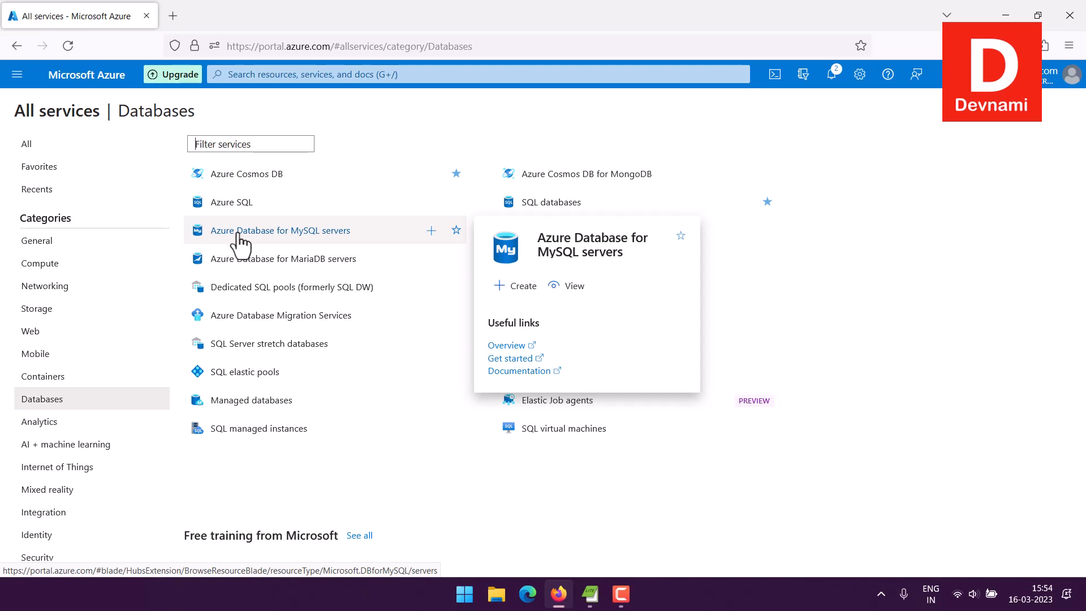
click(361, 242)
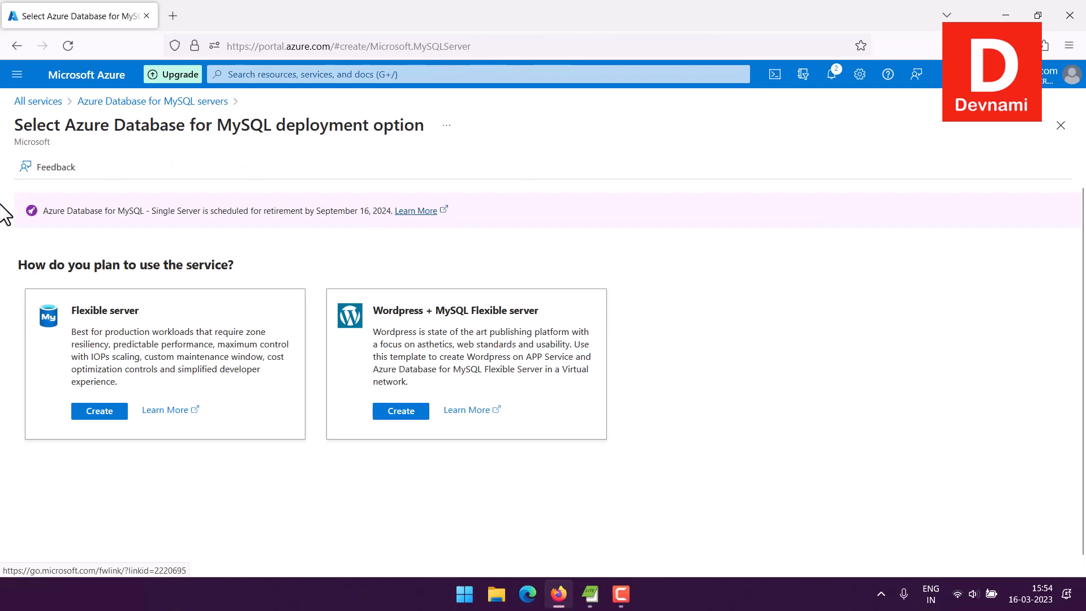
Compare the Flexible server and Wordpress + MySQL Flexible server deployment options.
drag(72, 310, 135, 311)
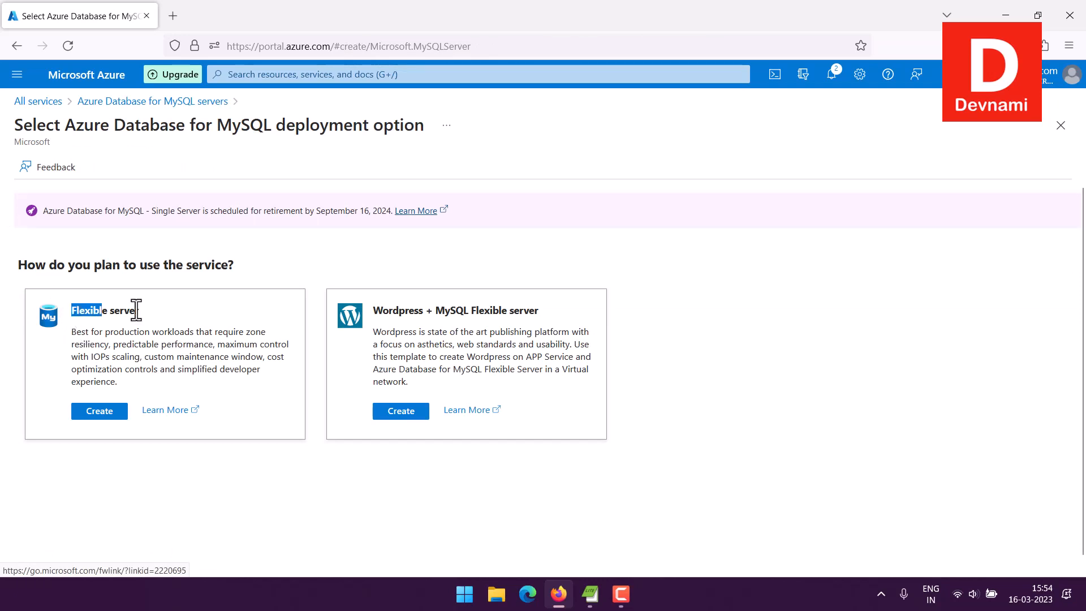
click(158, 311)
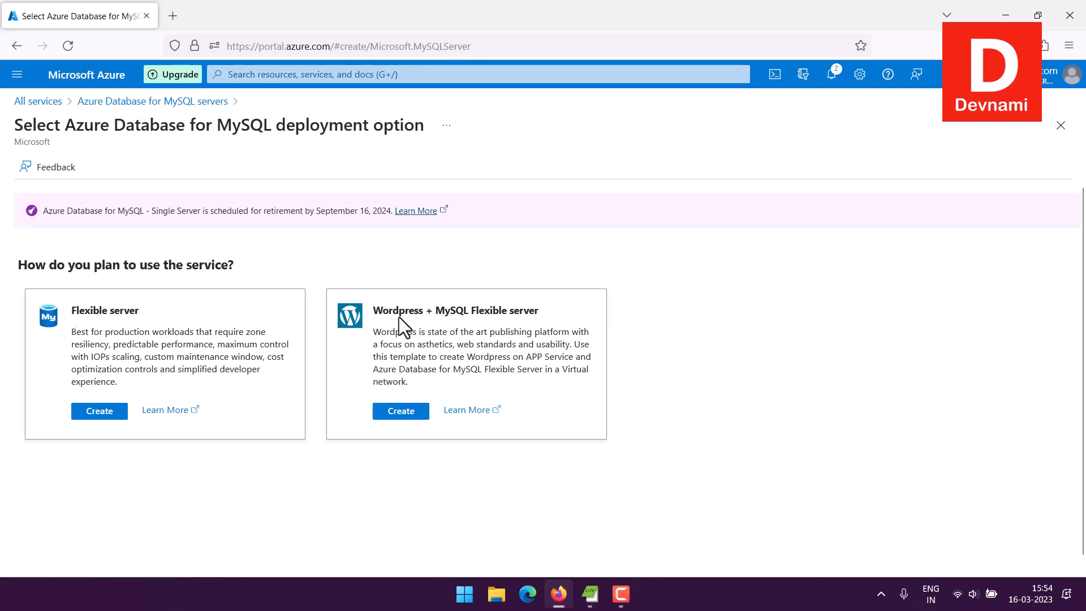
drag(375, 311, 553, 314)
click(553, 315)
drag(404, 311, 543, 309)
click(545, 308)
drag(79, 314, 141, 311)
click(151, 318)
Start creating a Flexible server and examine the subscription and resource group choices in its project details.
click(99, 412)
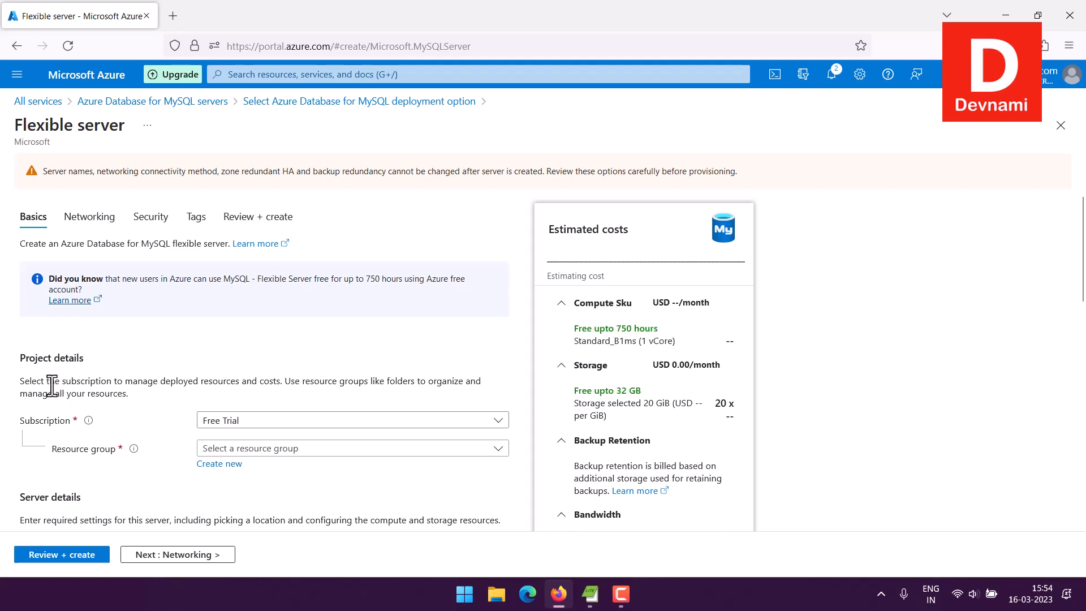
scroll(51, 386, down, 3)
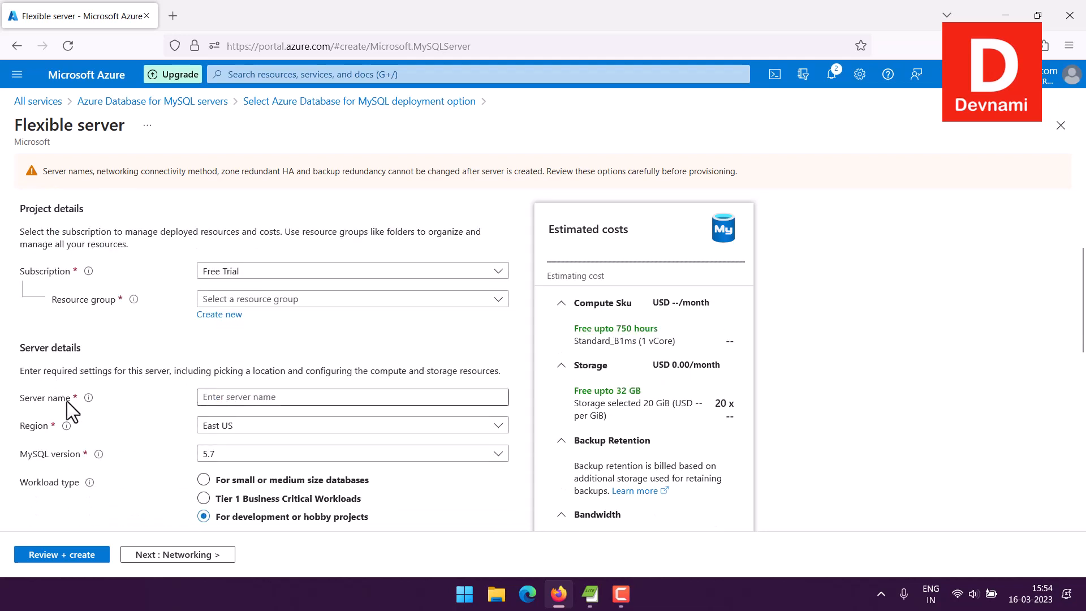
click(218, 299)
click(218, 347)
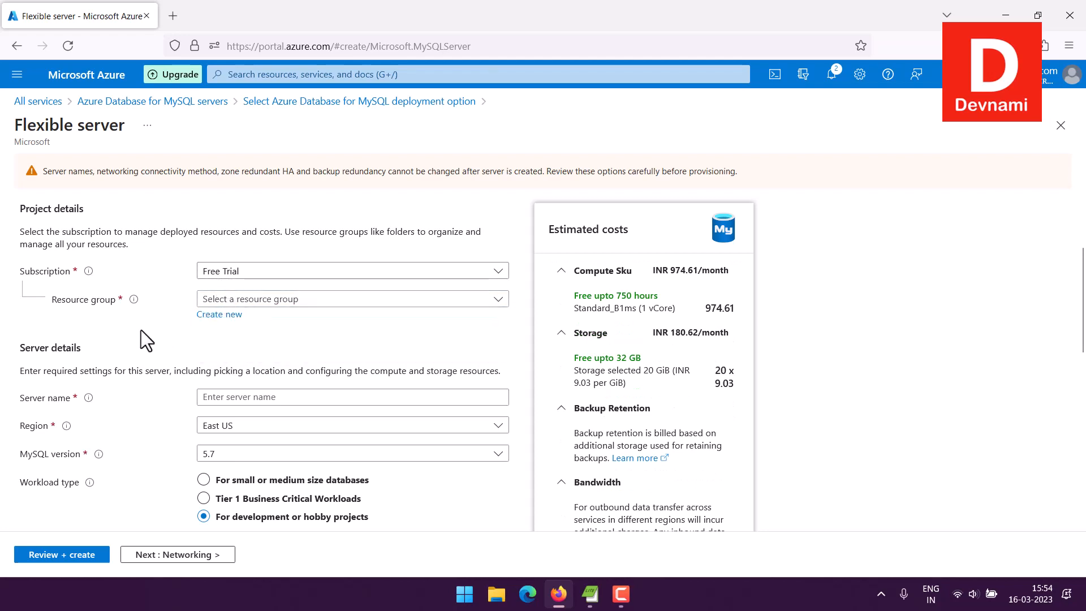
scroll(6, 310, down, 4)
scroll(6, 310, up, 1)
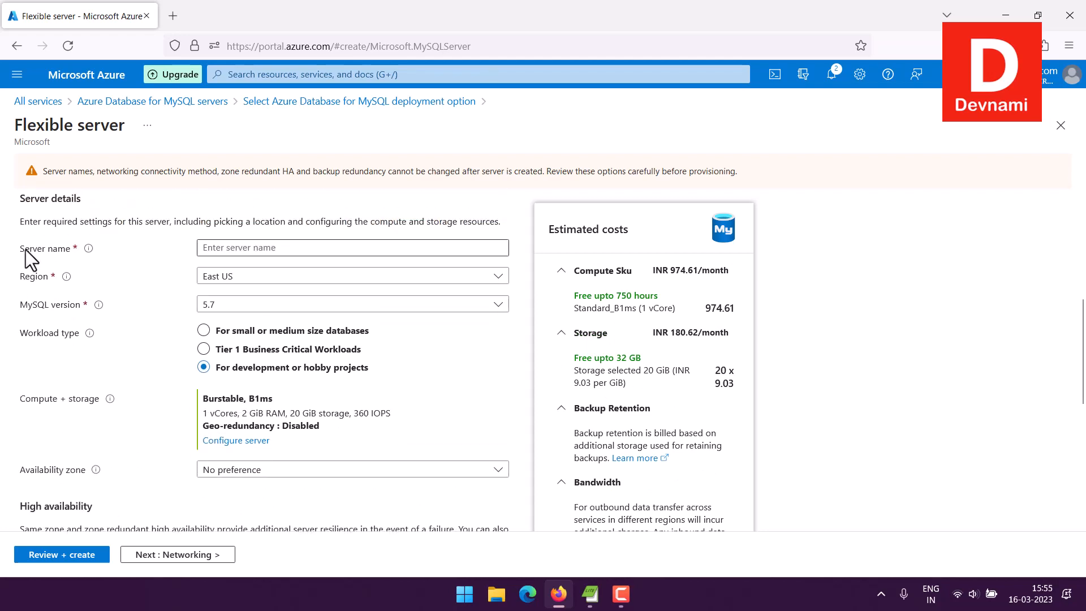
Enter as for the server name, check the available regions, and set the MySQL version to 8.0.
click(219, 249)
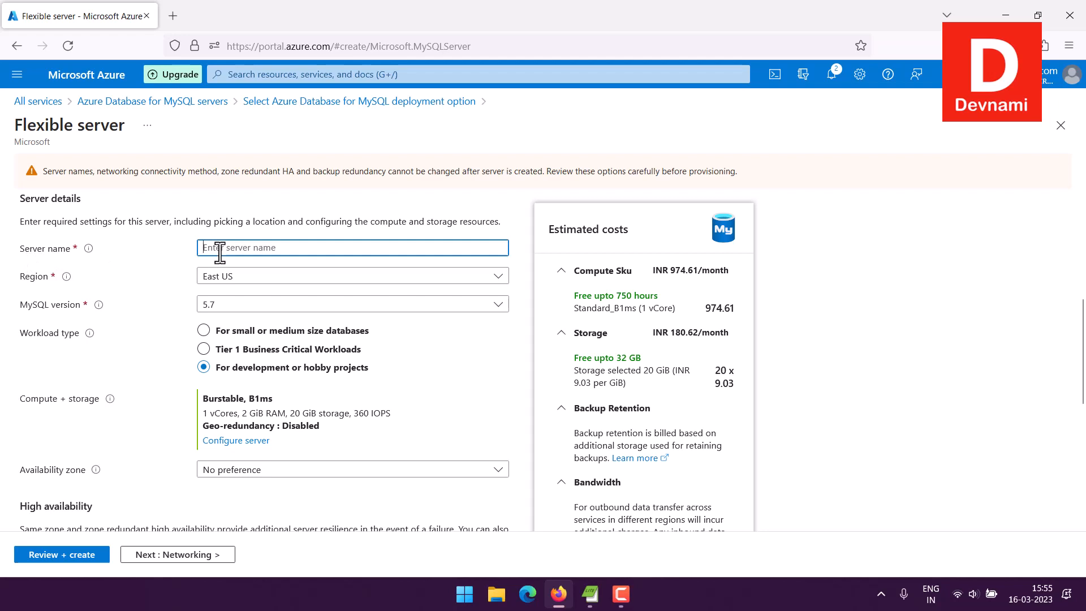
text(as)
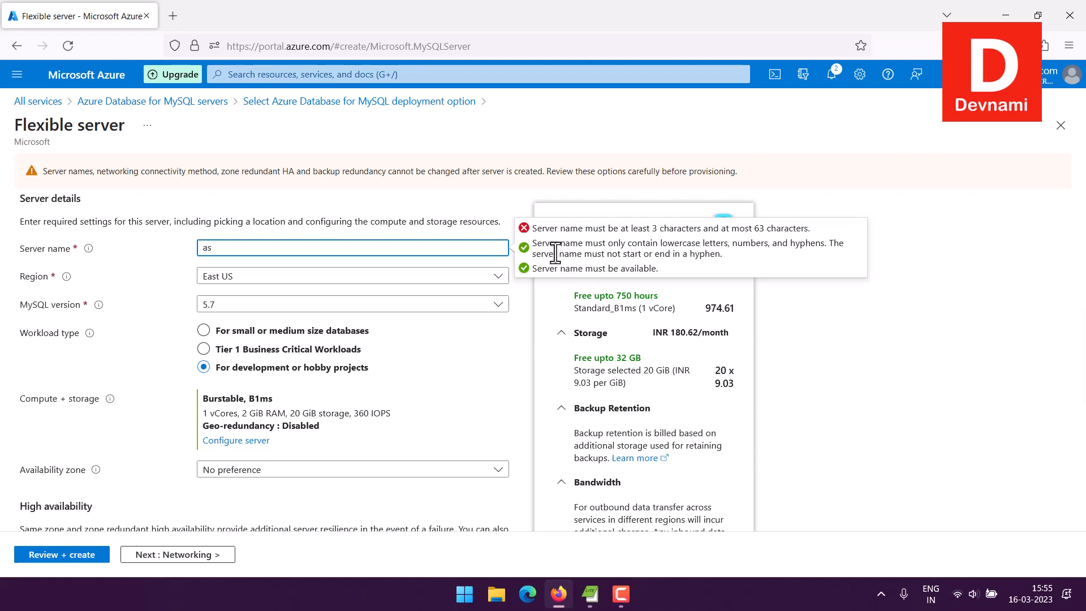
click(261, 279)
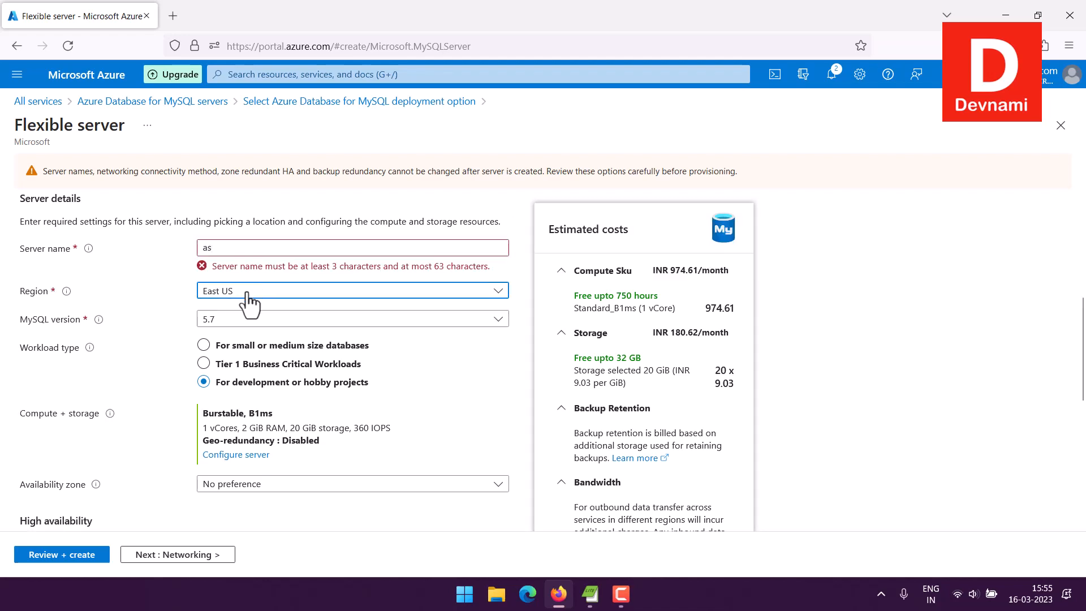
click(239, 294)
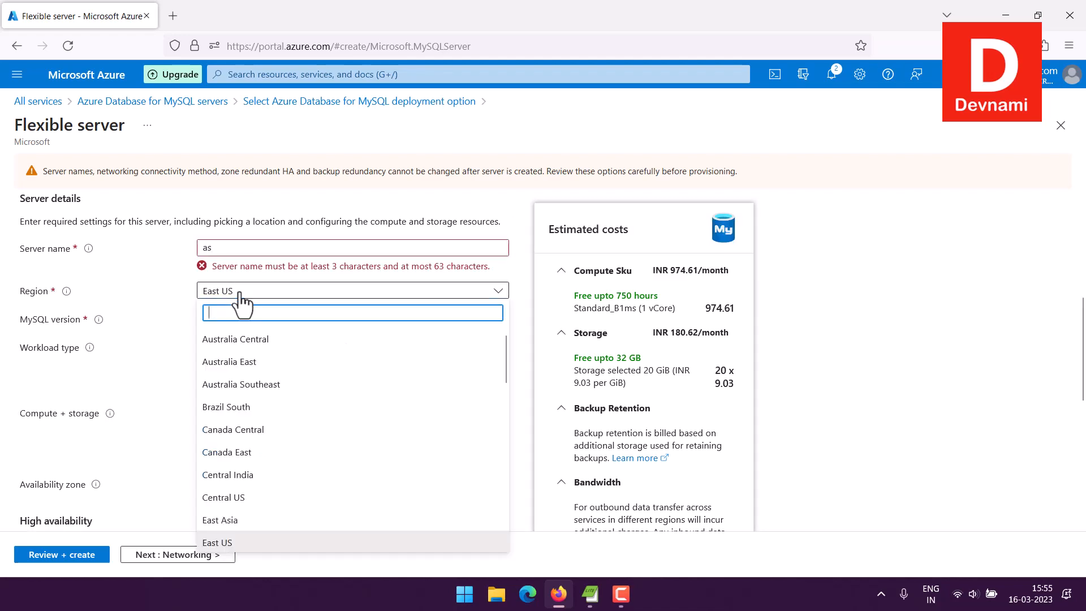
click(147, 303)
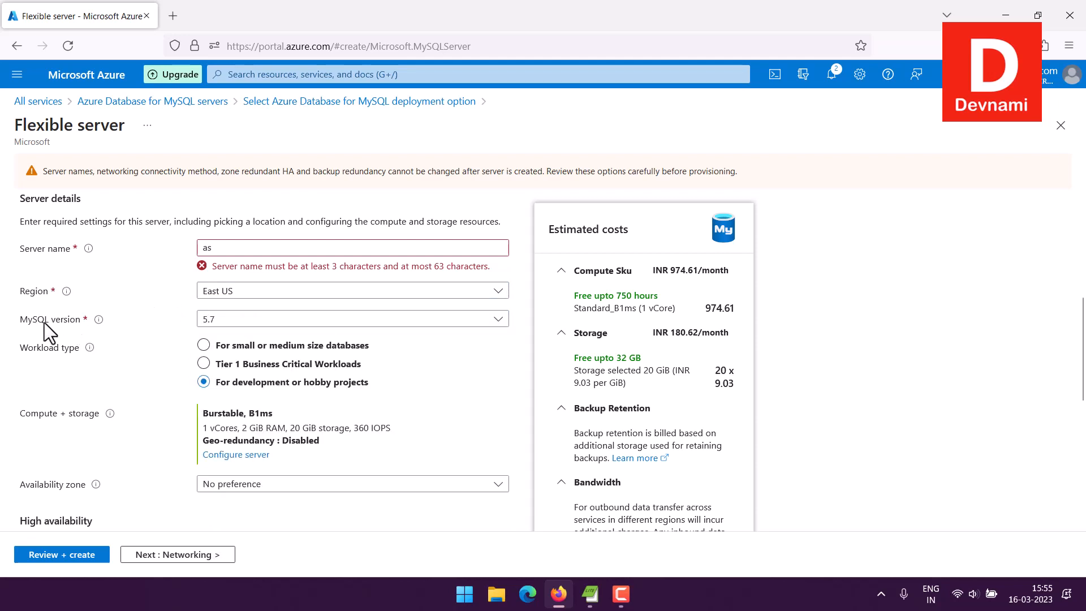
click(218, 320)
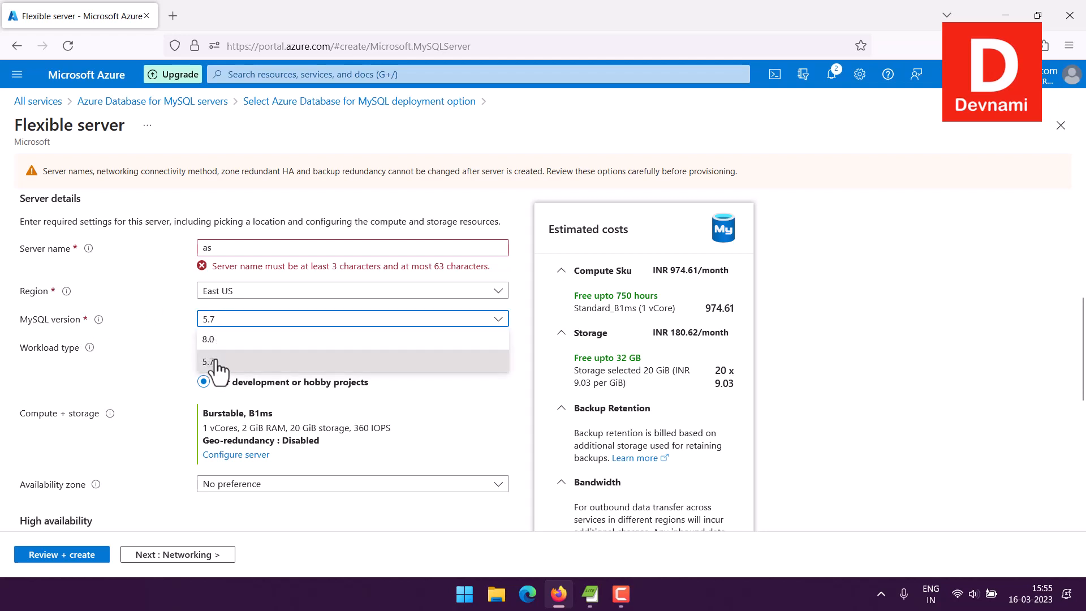
click(218, 340)
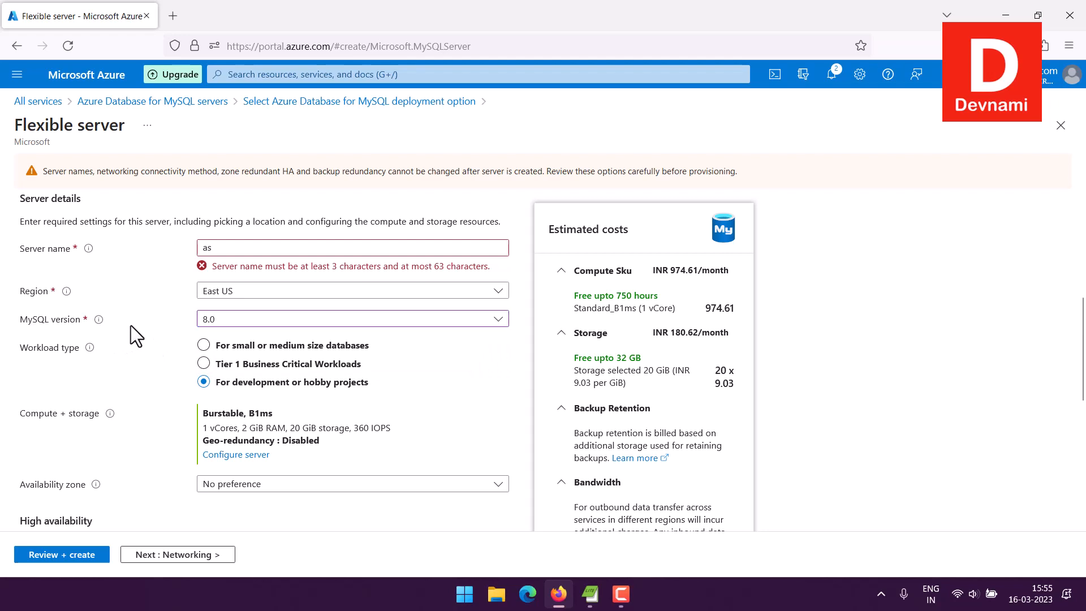
Open the server's compute and storage configuration and examine its compute tier, storage, IOPS, availability and backup options.
scroll(40, 357, down, 3)
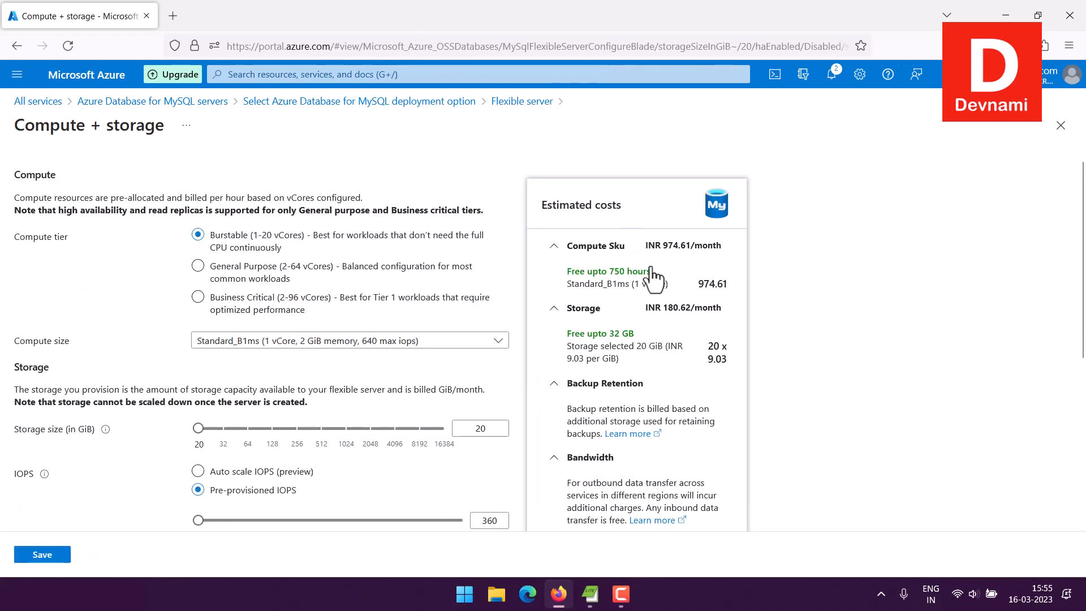
scroll(864, 303, down, 5)
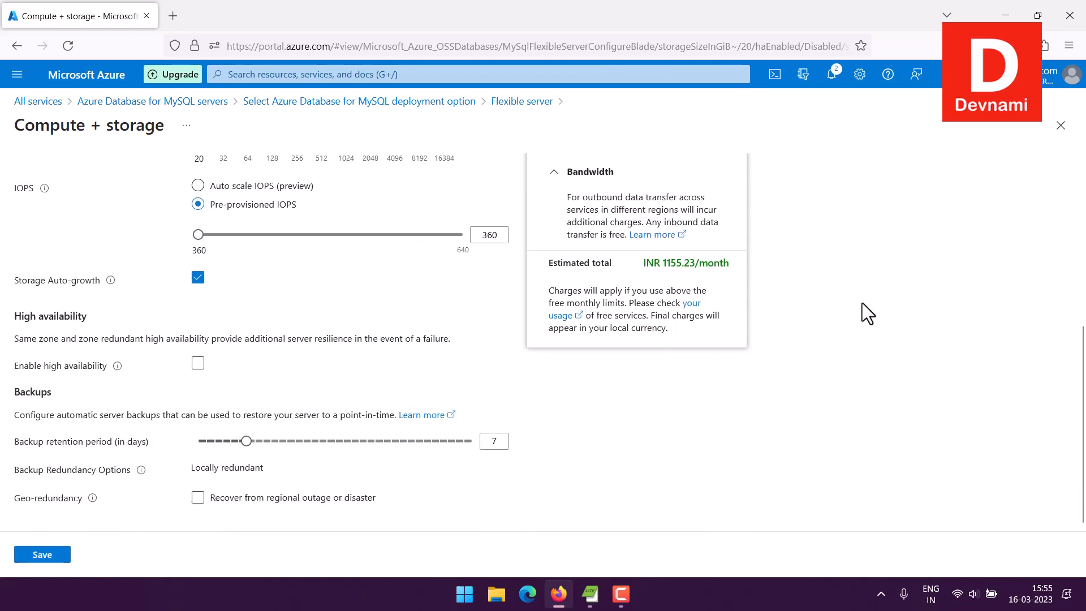
scroll(862, 303, up, 2)
scroll(861, 303, up, 4)
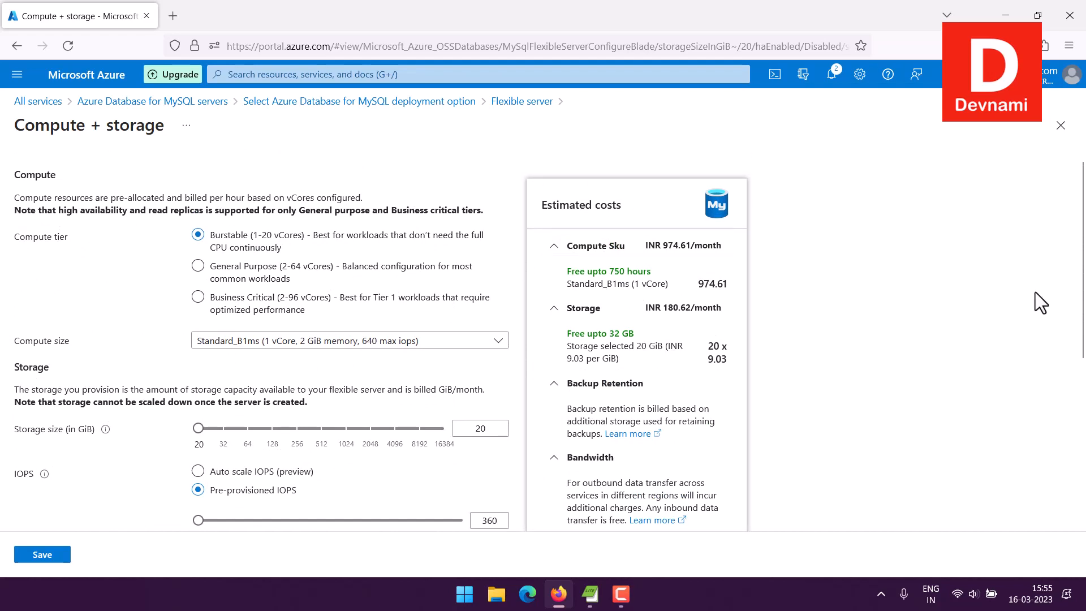
scroll(1035, 292, down, 1)
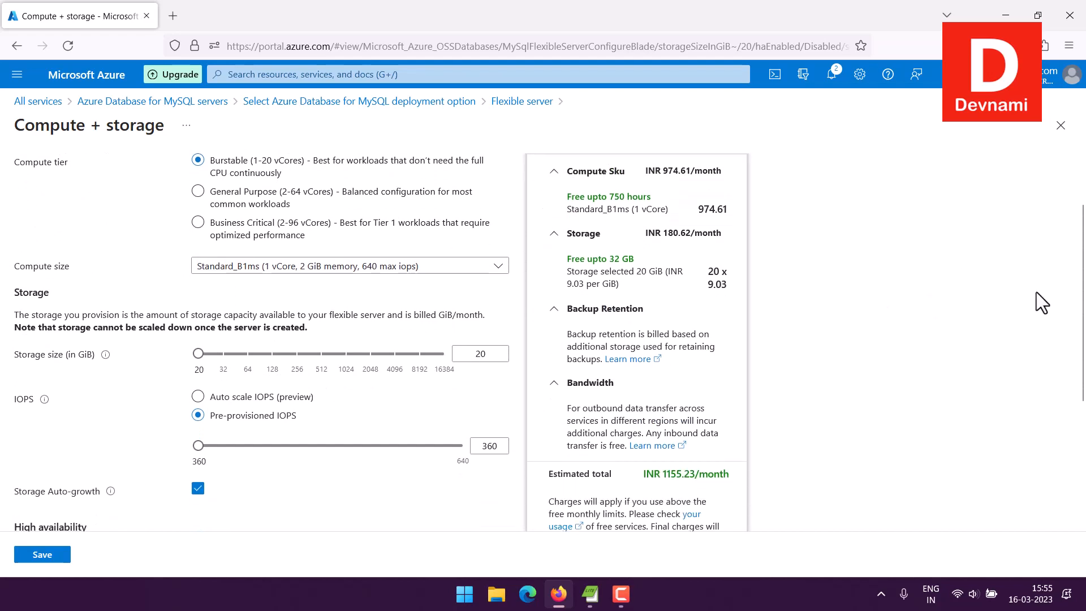
scroll(1036, 291, down, 5)
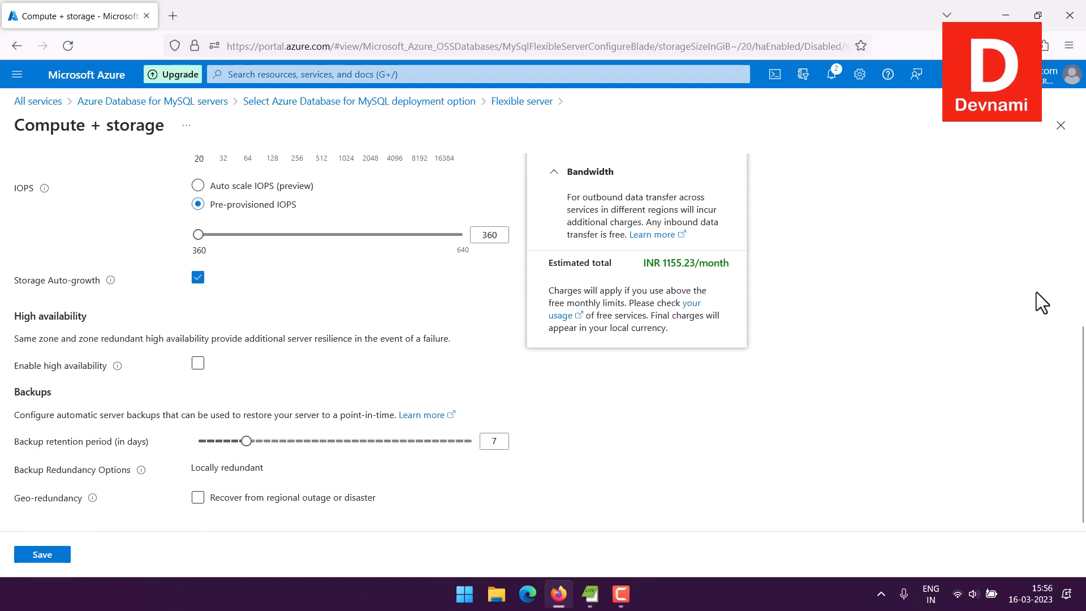
scroll(1036, 292, up, 6)
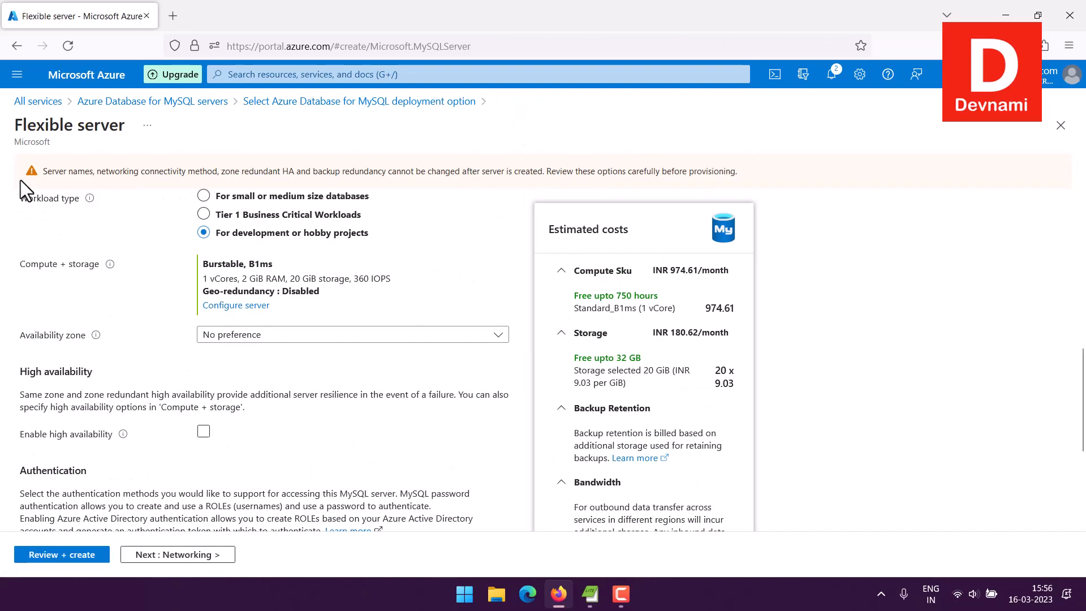
Examine the estimated monthly total, the authentication methods and the admin credential fields of the new server form.
scroll(90, 250, down, 3)
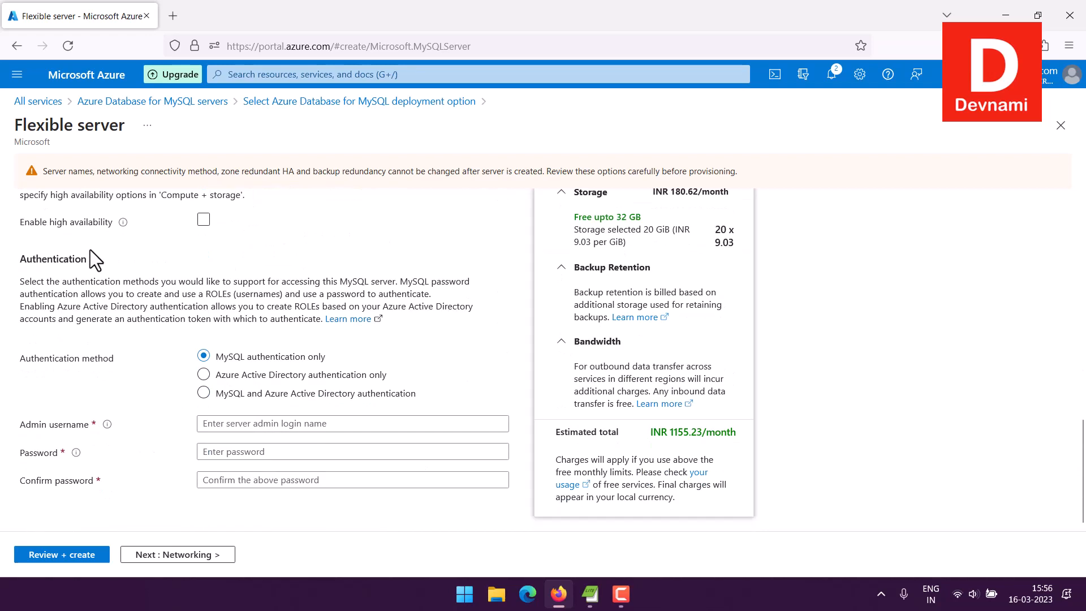
mouse_move(650, 434)
mouse_down()
mouse_move(737, 435)
mouse_move(643, 432)
mouse_move(662, 433)
mouse_up()
click(685, 435)
click(663, 432)
drag(20, 359, 113, 355)
click(114, 356)
click(254, 424)
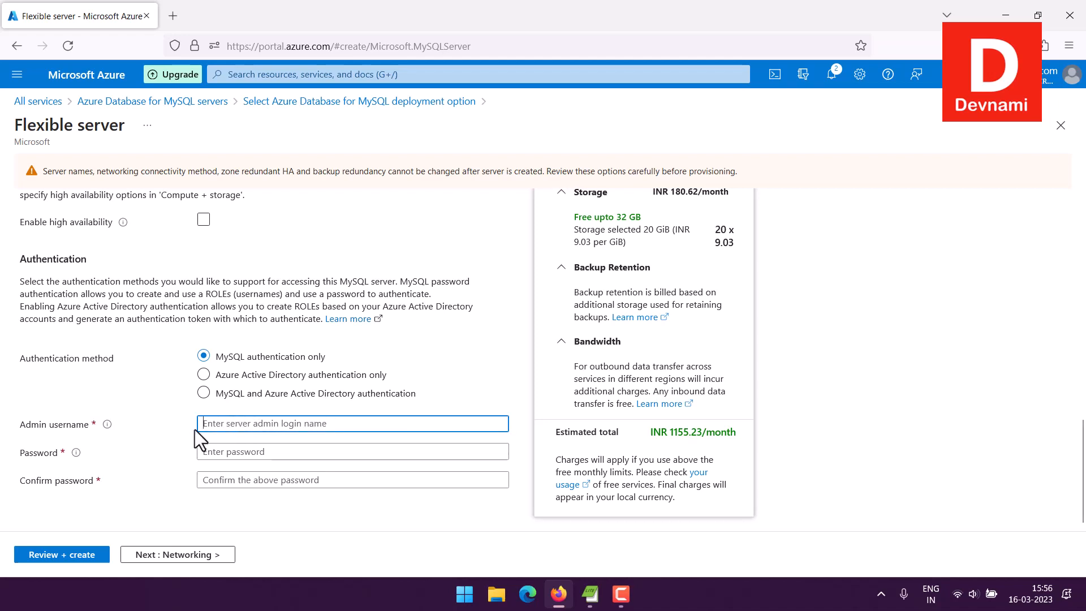
key(Tab)
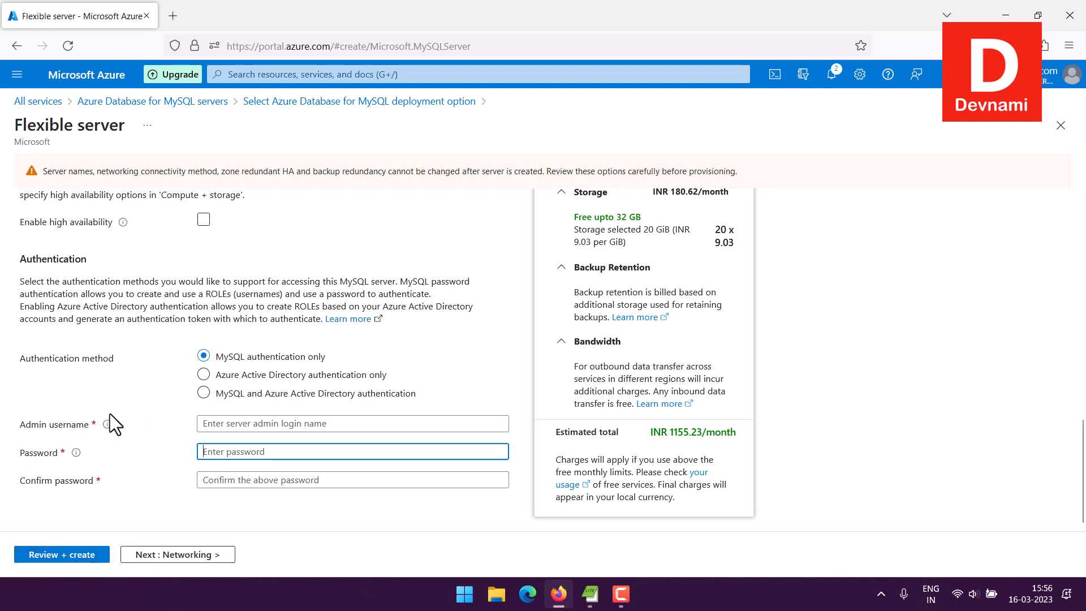
Discard the unsaved Flexible server form and return to the list of Azure Database for MySQL servers.
scroll(111, 411, up, 10)
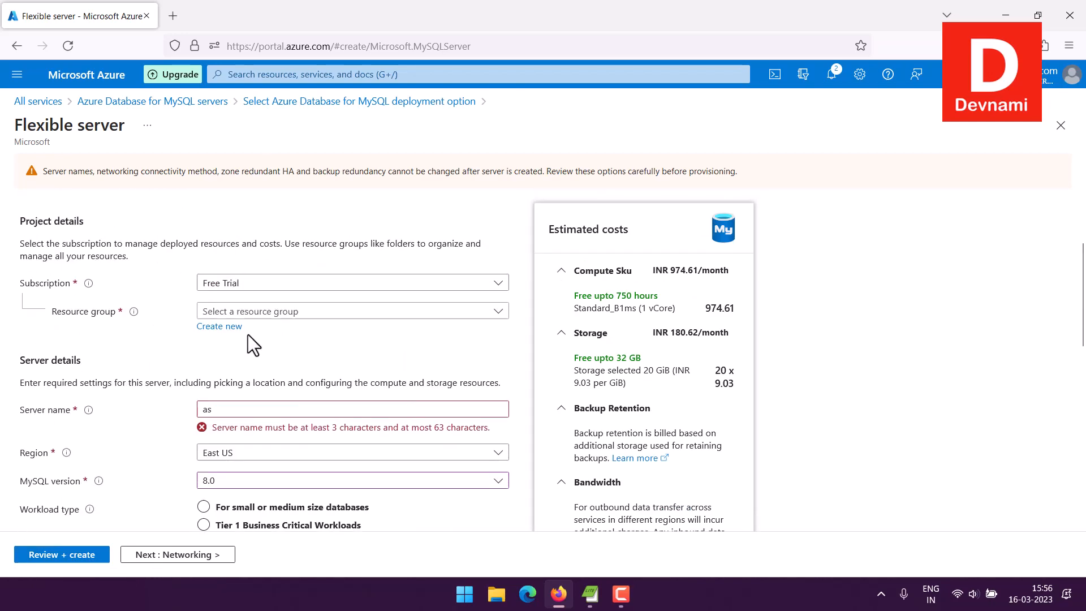
click(168, 102)
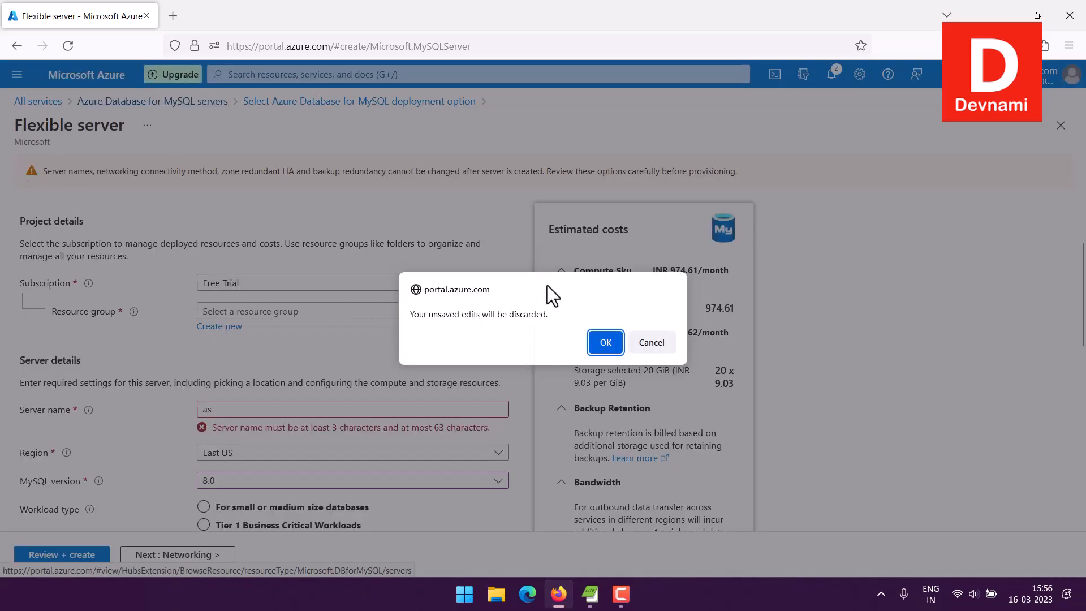
click(600, 343)
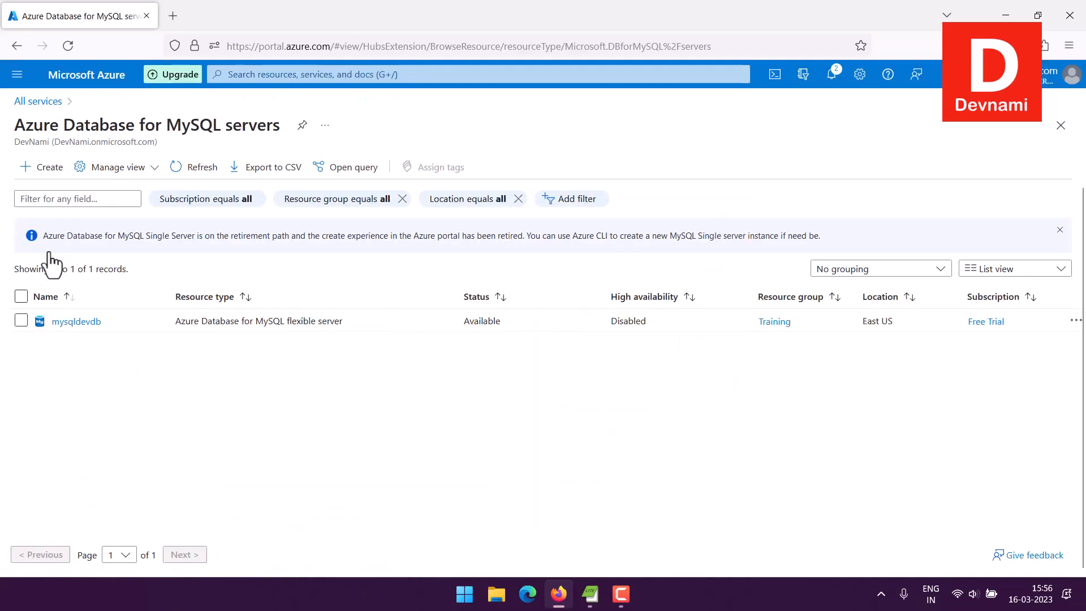
Open the existing mysqldevdb server, collapse the server list, and examine the server name in its overview.
click(74, 321)
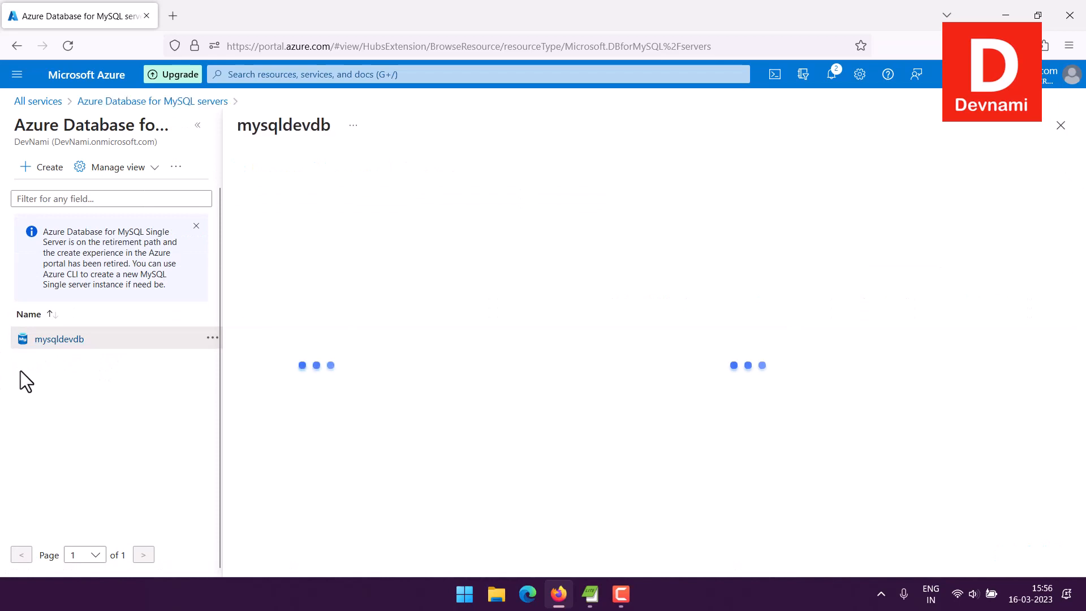
click(197, 125)
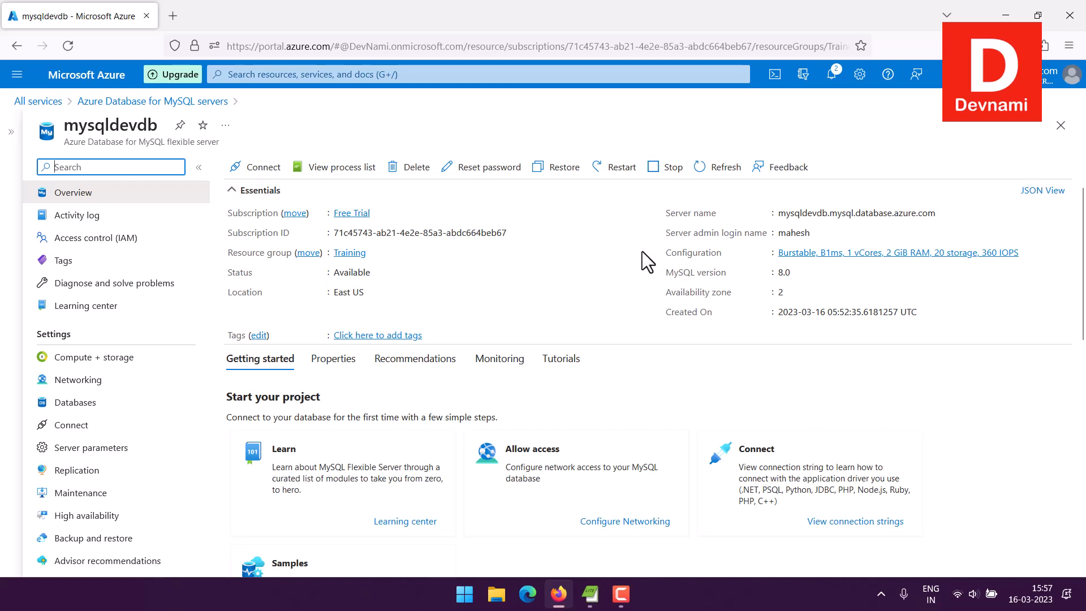
drag(670, 215, 721, 216)
drag(818, 214, 911, 215)
click(911, 215)
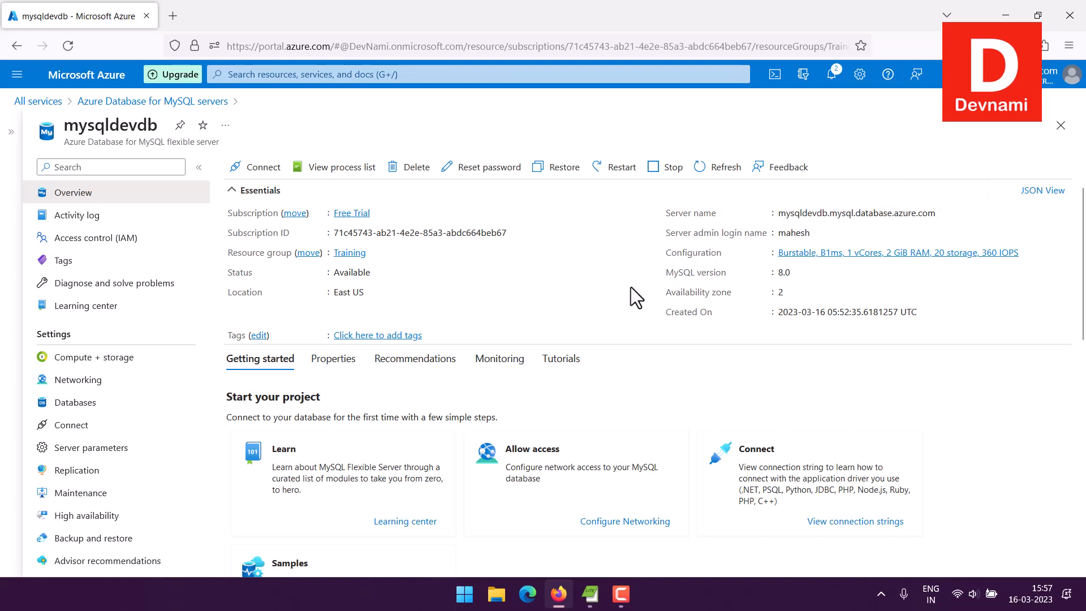
Open the networking settings of mysqldevdb and examine its connectivity method and firewall rules.
click(107, 383)
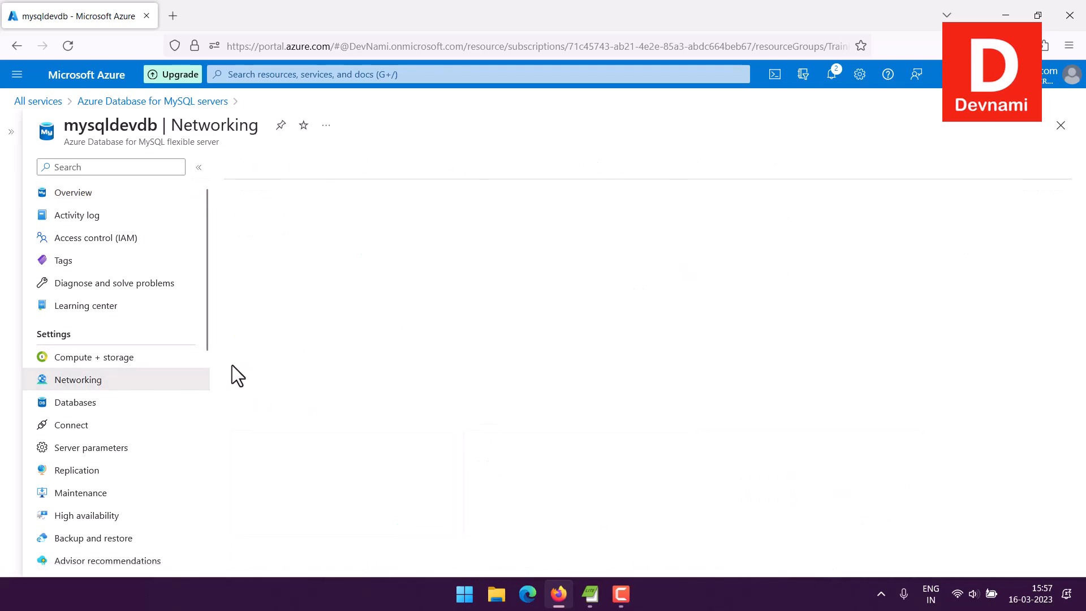
scroll(358, 366, down, 2)
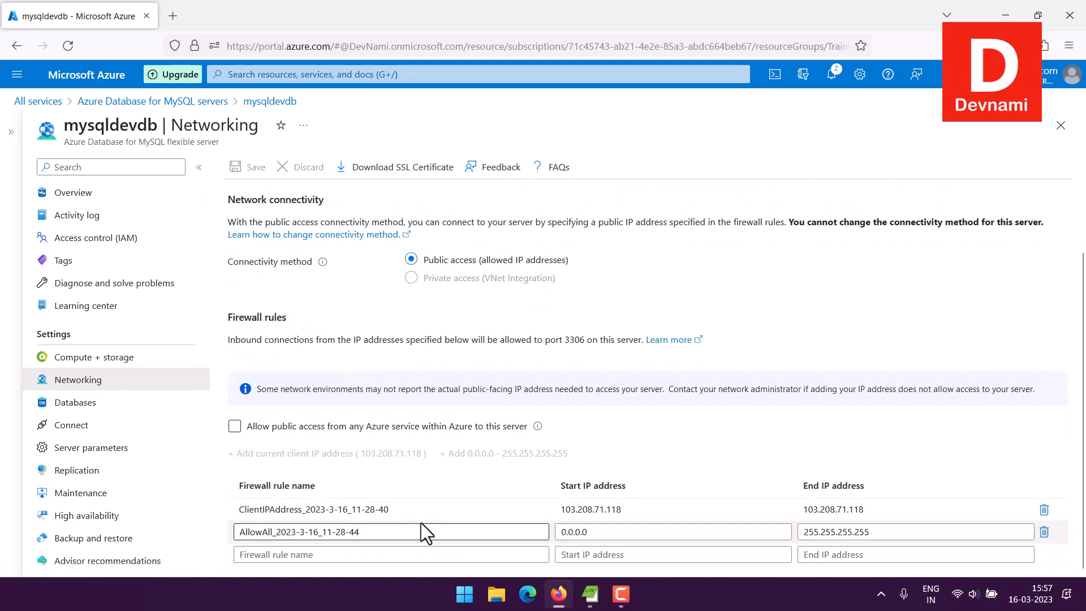
scroll(375, 340, up, 2)
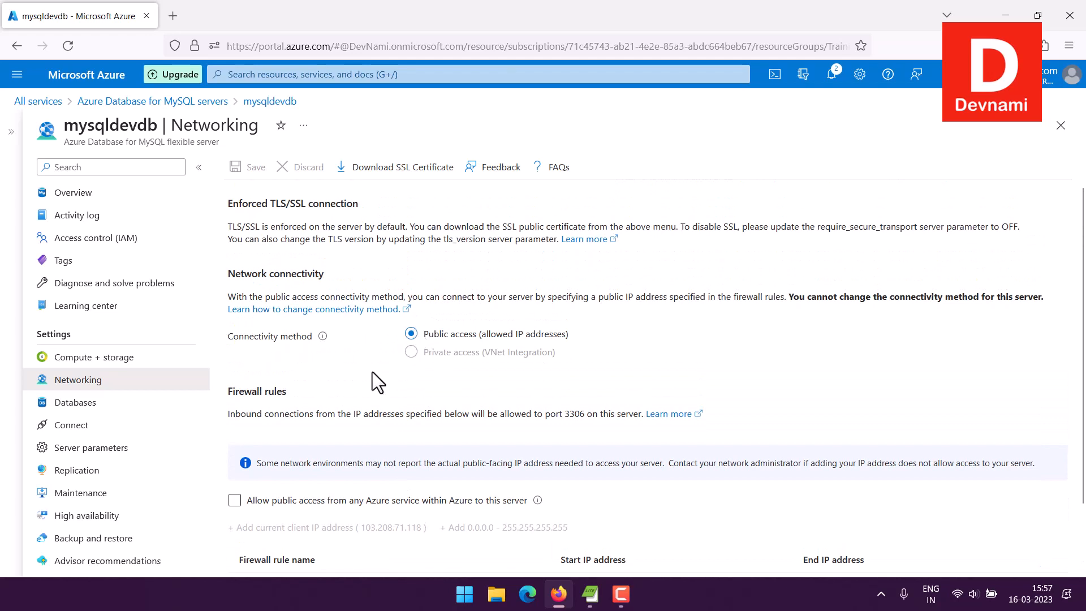
Return to the overview of the mysqldevdb server and examine its essentials.
click(83, 193)
click(105, 214)
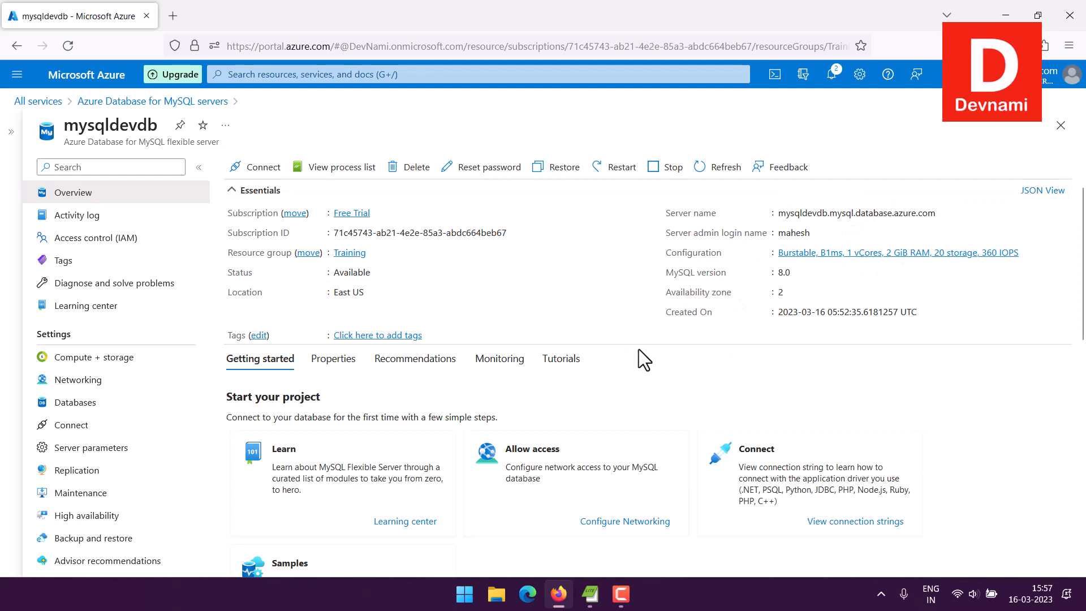
Search the web for tableplus in a new browser tab and get the Windows download from the TablePlus website.
click(179, 16)
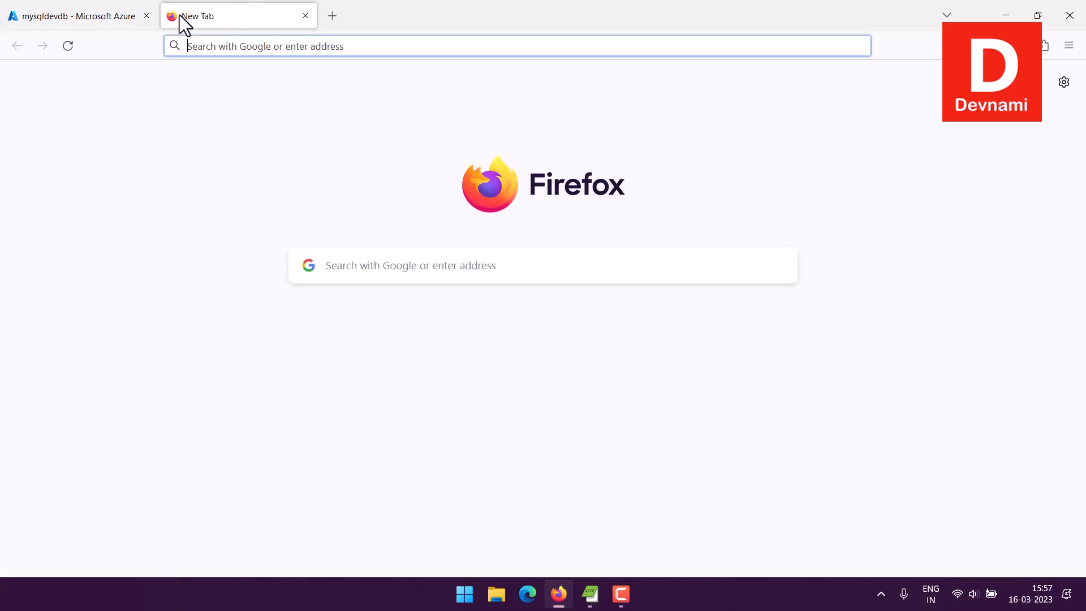
text(tableplus)
key(Return)
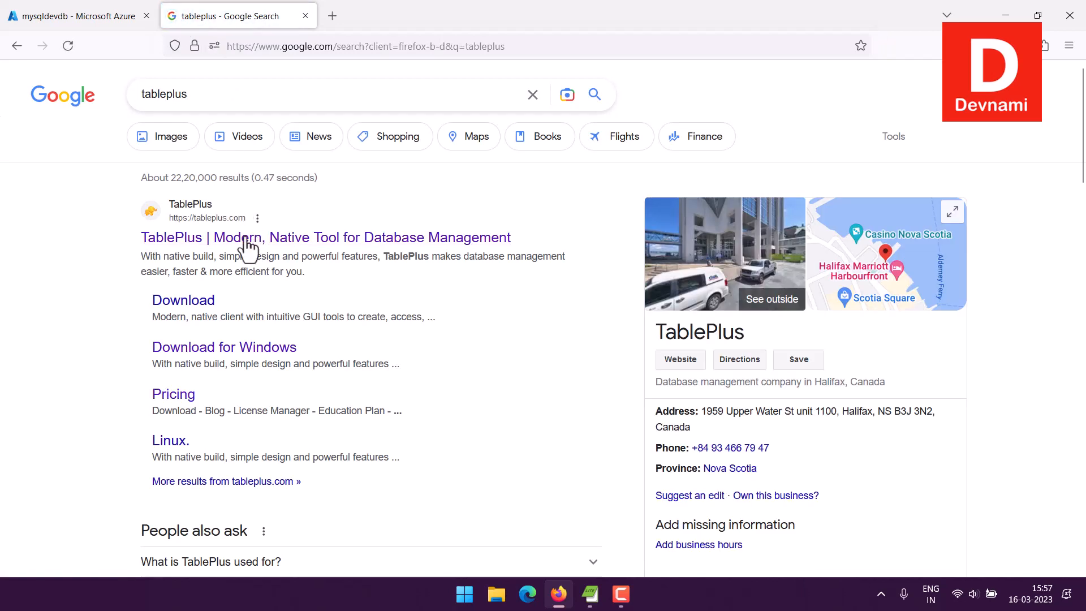
click(251, 240)
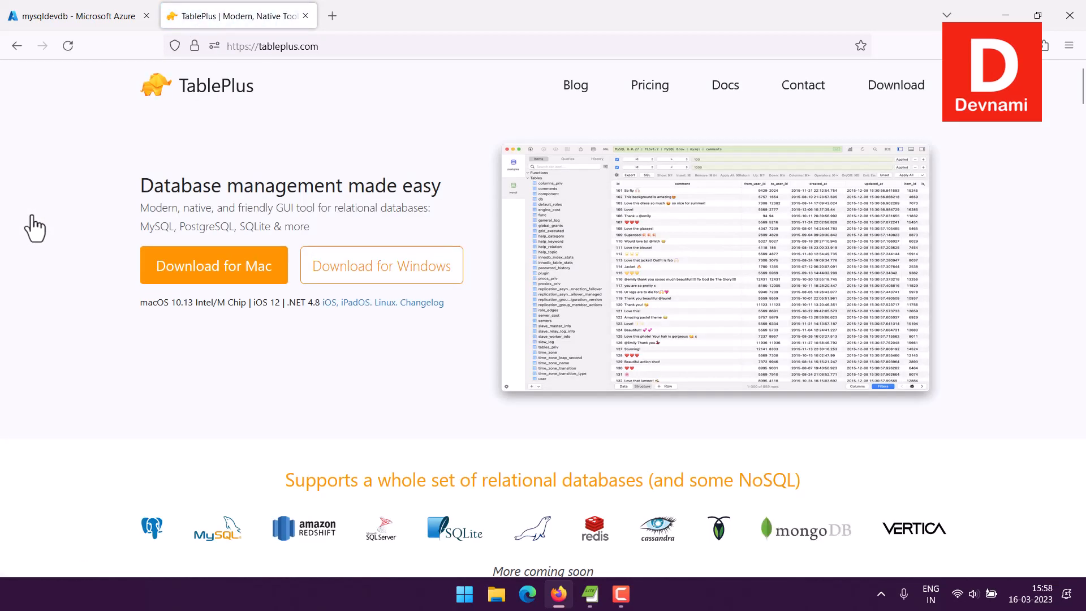
click(378, 272)
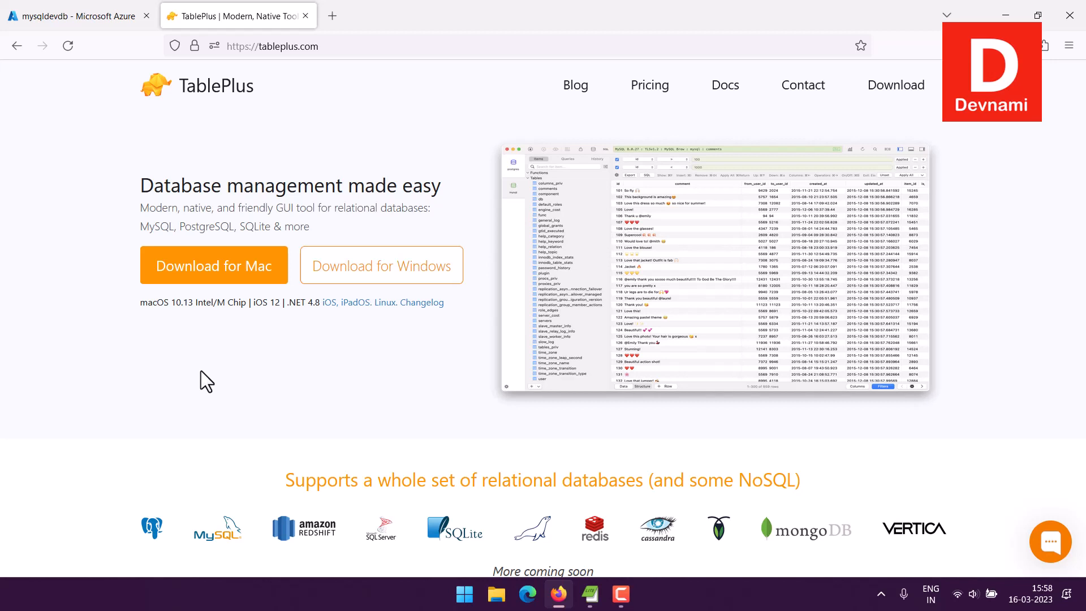
Launch the TablePlus 5.3.2 installer from the desktop and accept its license agreement.
click(558, 602)
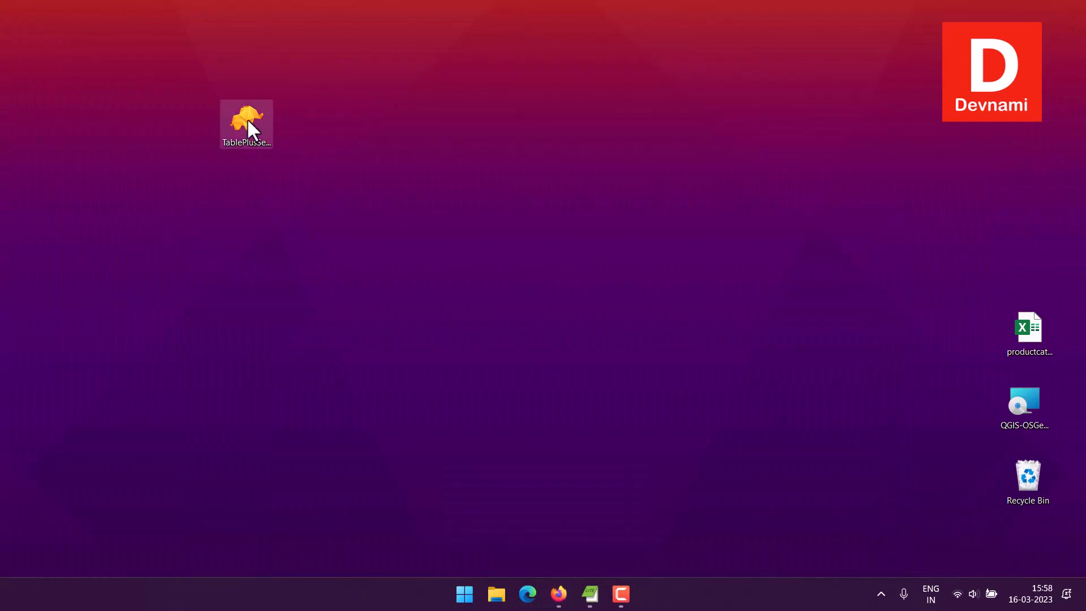
double_click(246, 119)
click(352, 115)
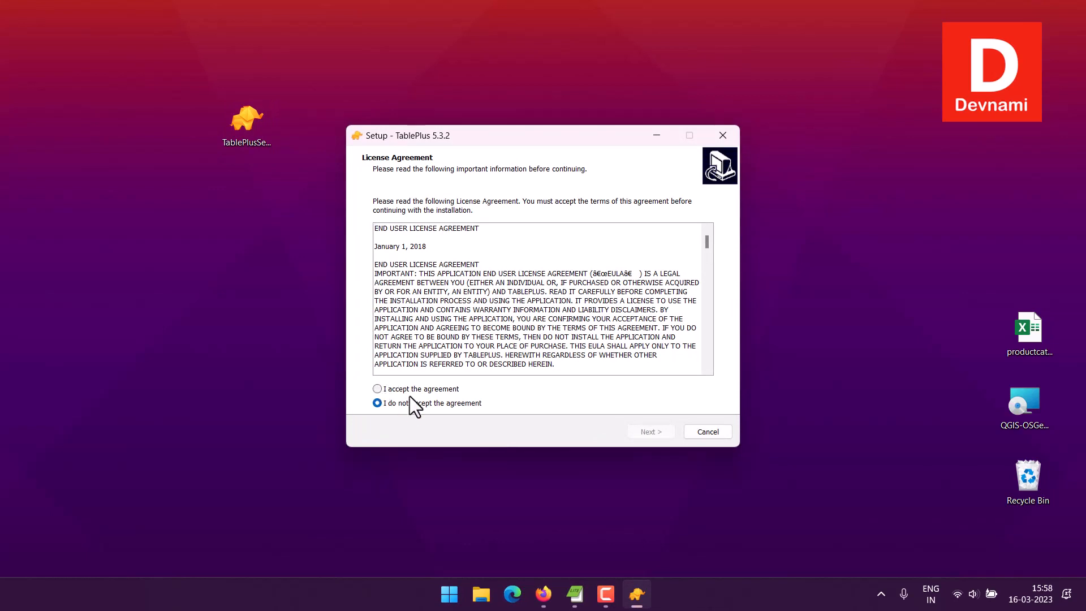
click(410, 395)
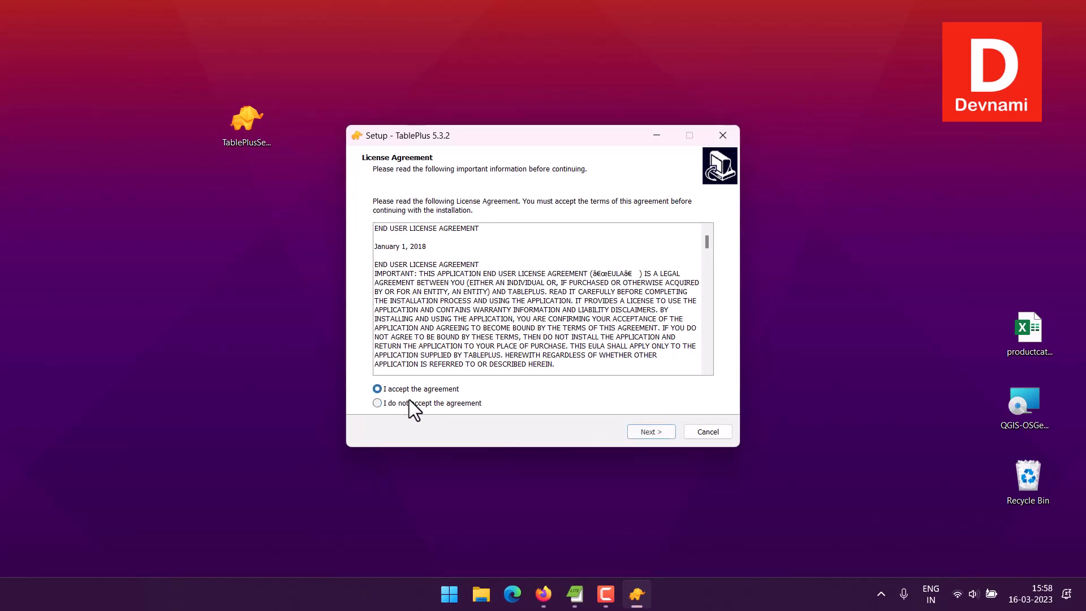
click(651, 432)
Install TablePlus into C:\Program Files\TablePlus with a desktop shortcut.
click(487, 249)
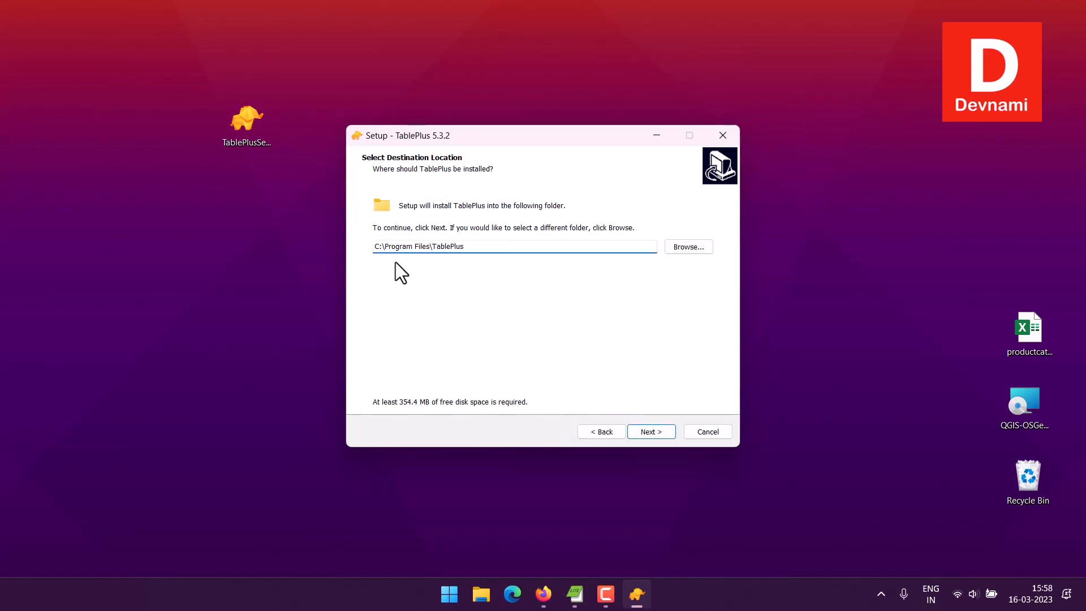
click(635, 427)
click(648, 432)
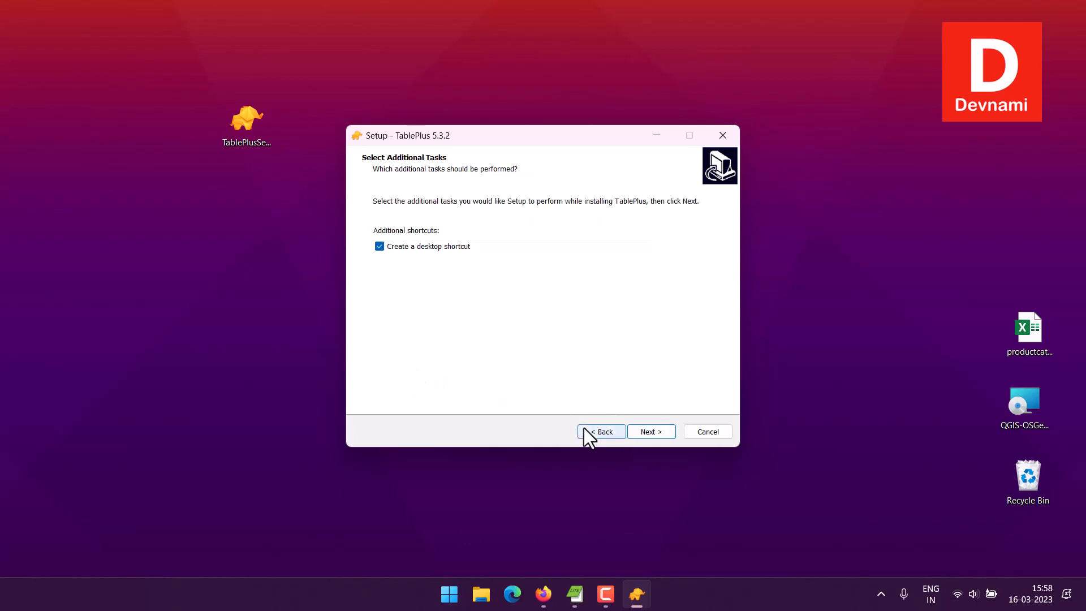
click(657, 433)
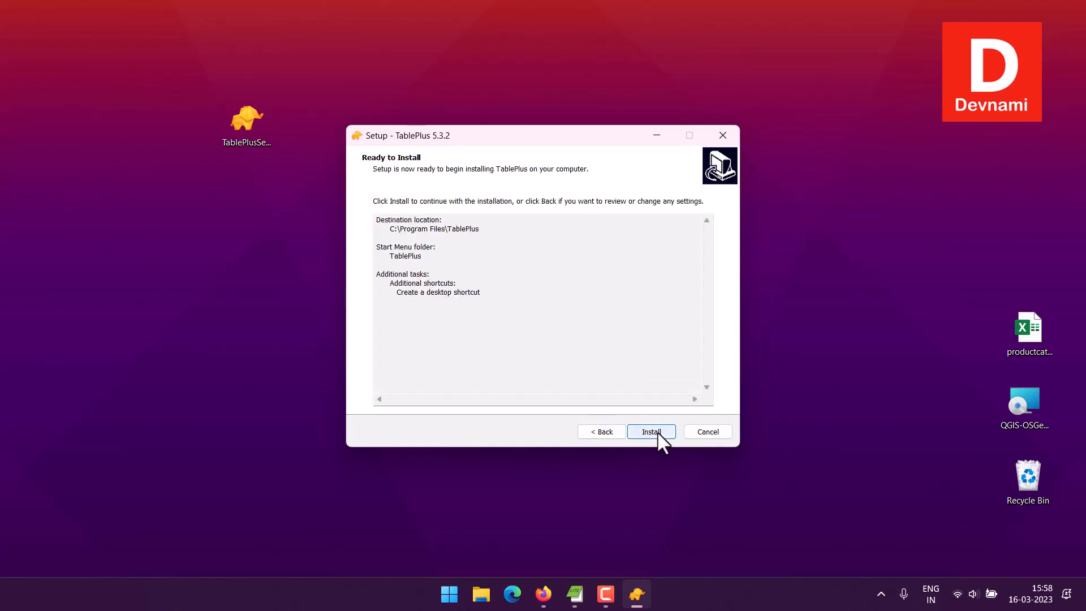
click(656, 432)
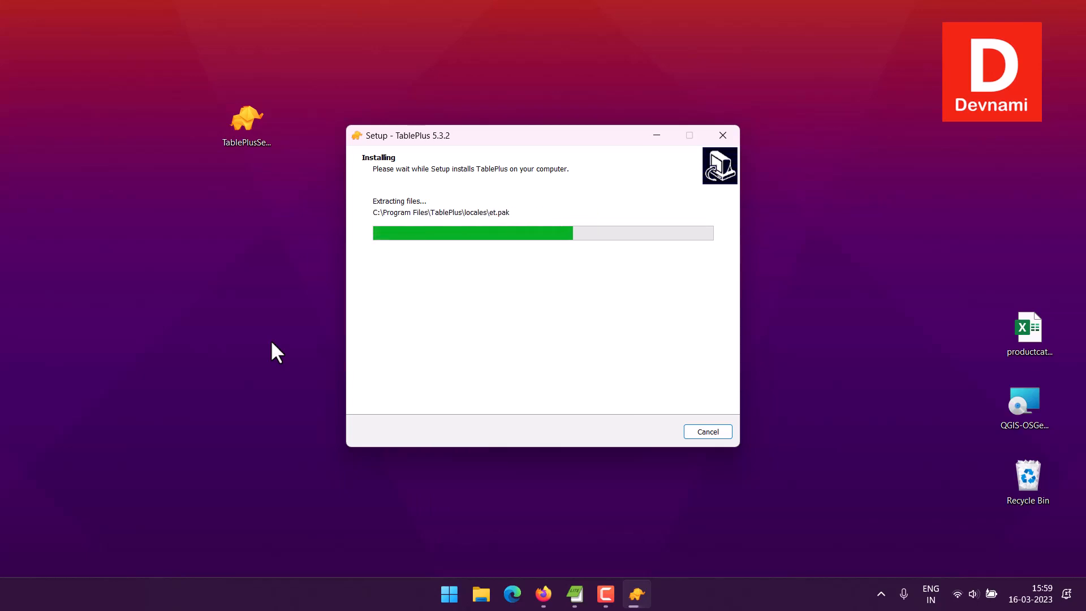
Switch to the Azure portal in Firefox, examine mysqldevdb's server name and admin login name, and return to the installer.
click(543, 593)
click(89, 15)
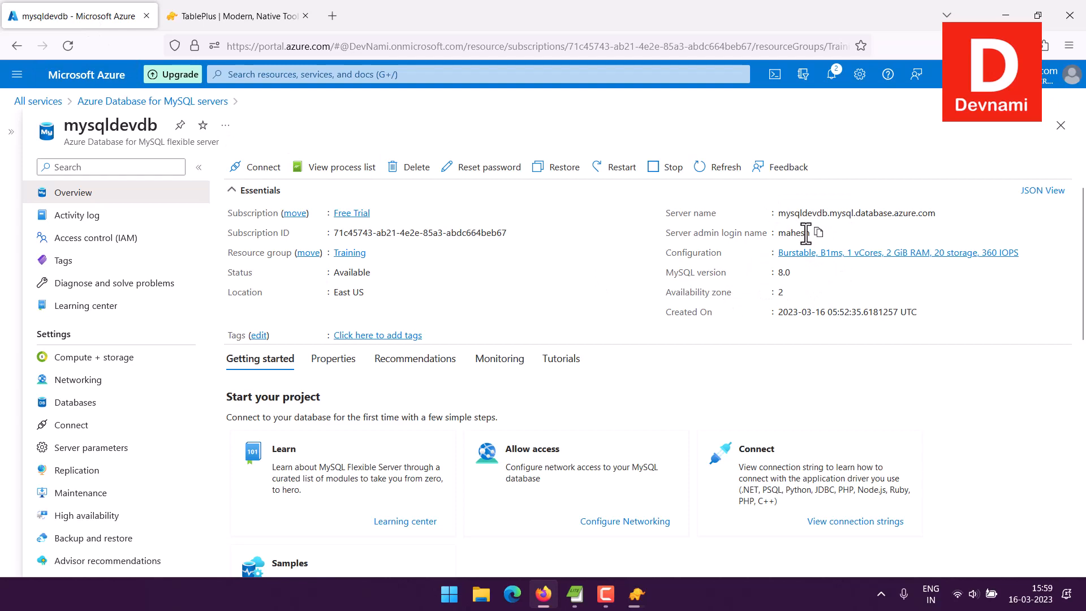
click(637, 593)
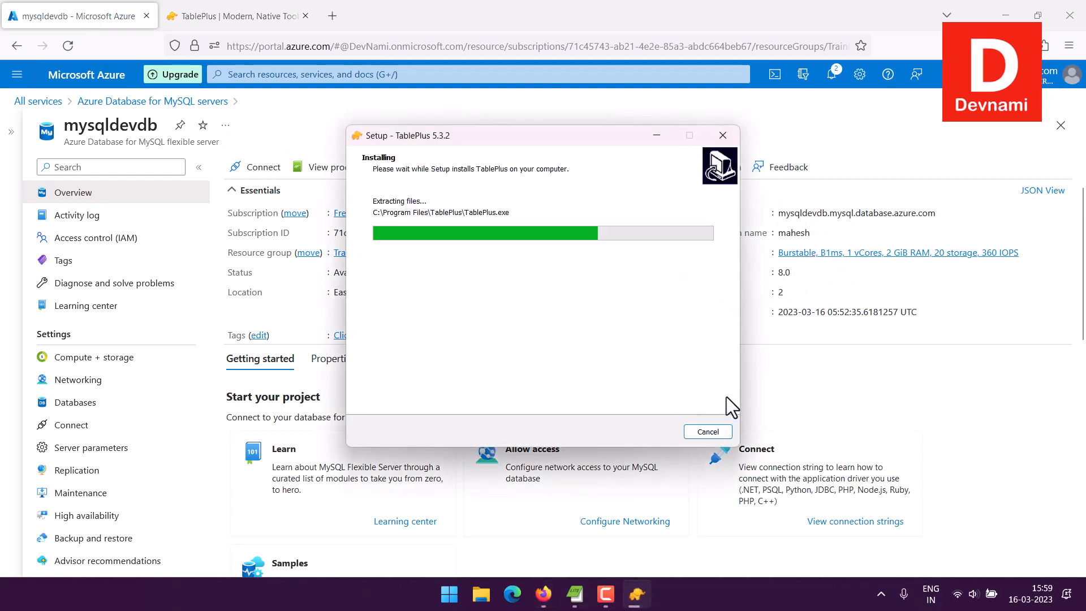
click(1004, 16)
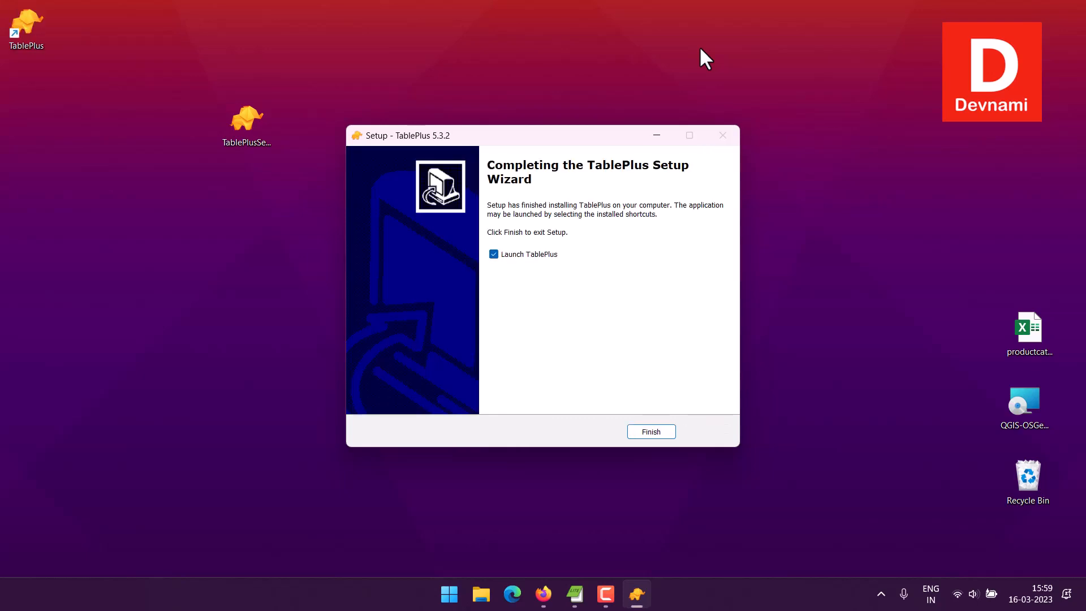
Finish the setup with TablePlus launched, and move its installer and shortcut next to the other desktop icons.
click(644, 432)
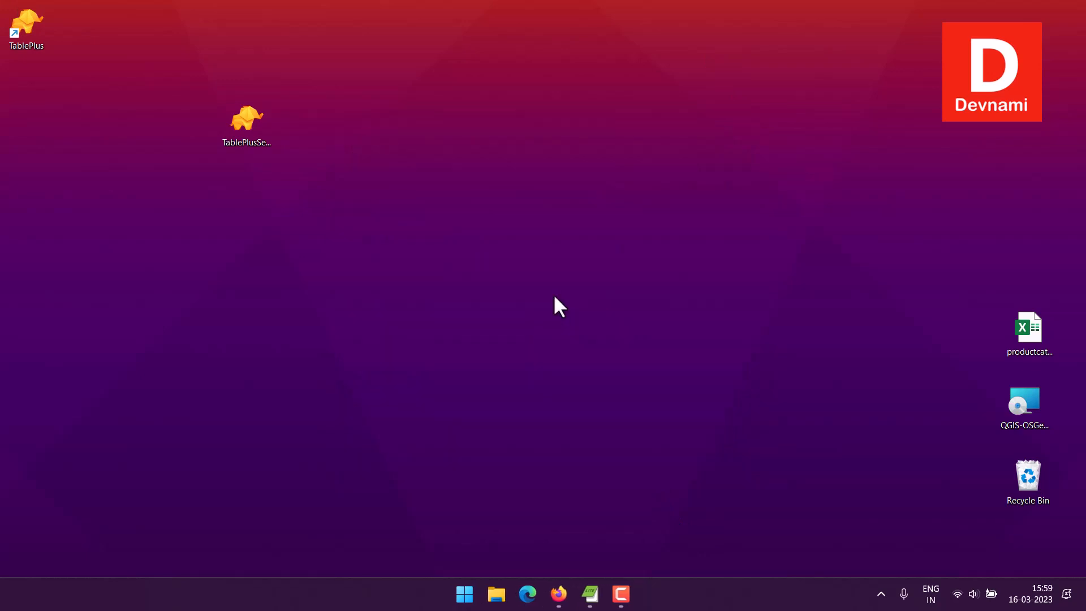
drag(249, 133, 1029, 243)
drag(500, 169, 396, 203)
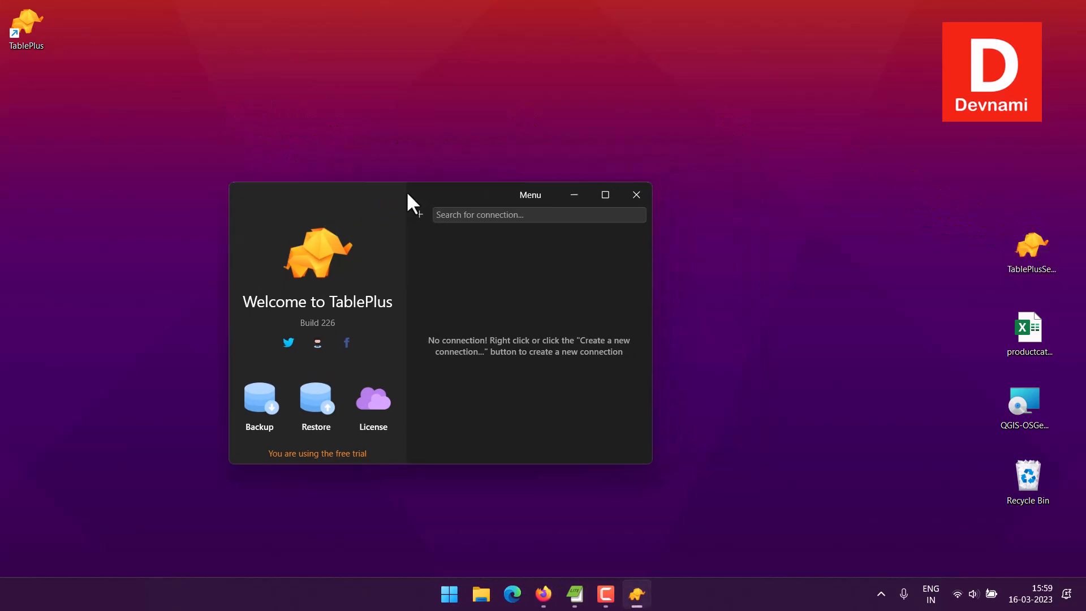
drag(28, 42, 1036, 165)
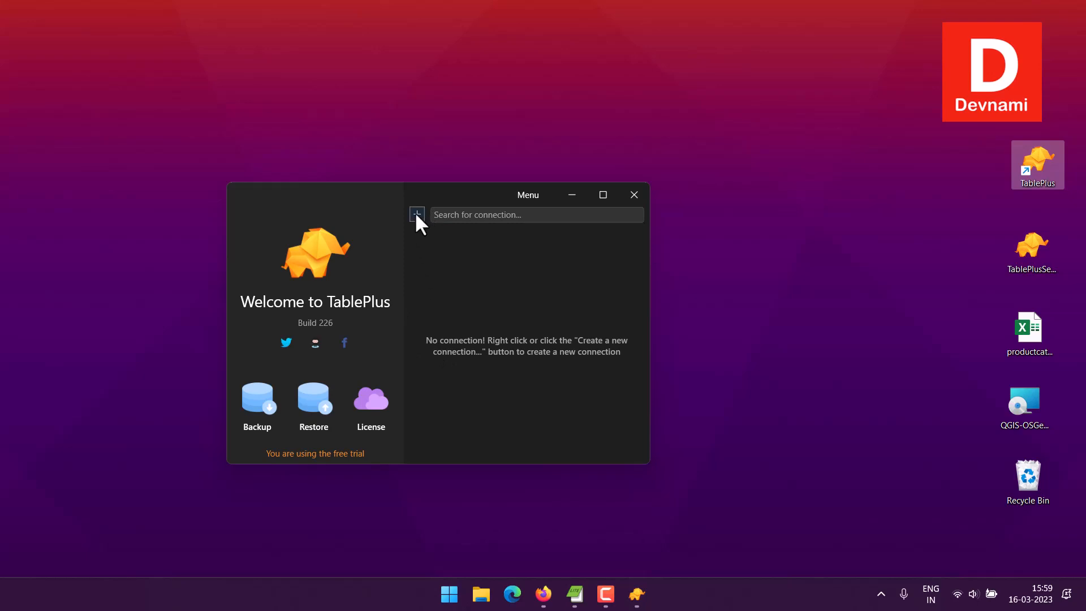
Create a new MySQL connection in TablePlus and name it MySQL for Azure.
right_click(422, 253)
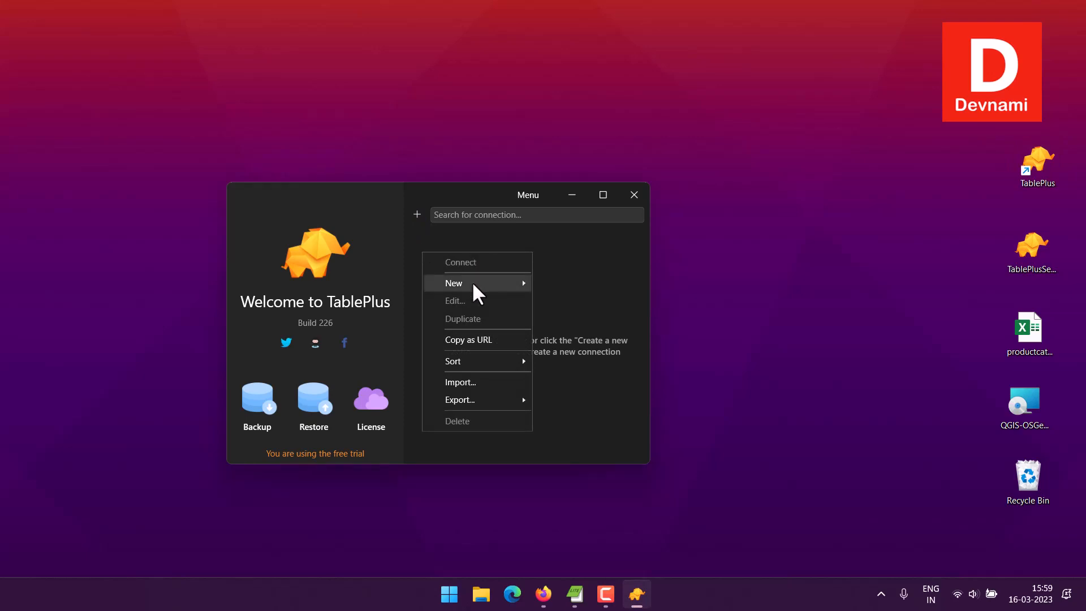
mouse_move(473, 284)
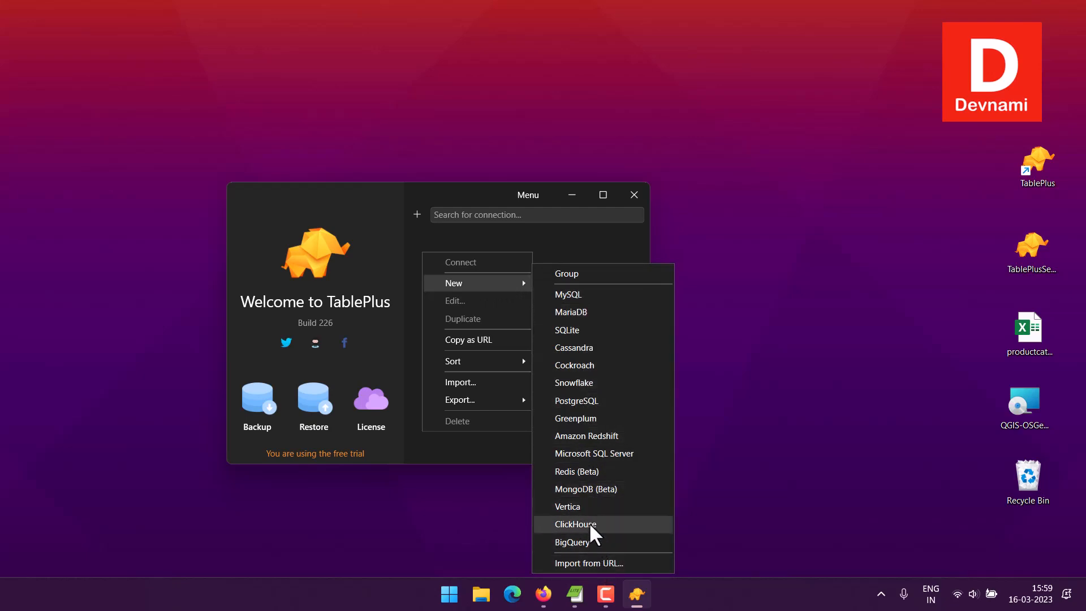
click(580, 294)
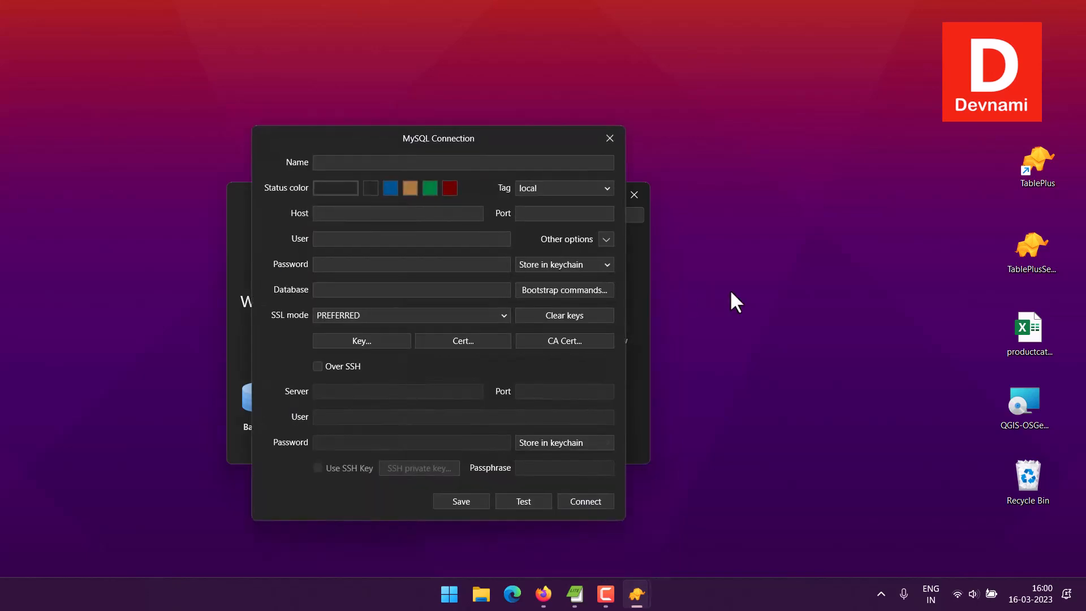
click(333, 163)
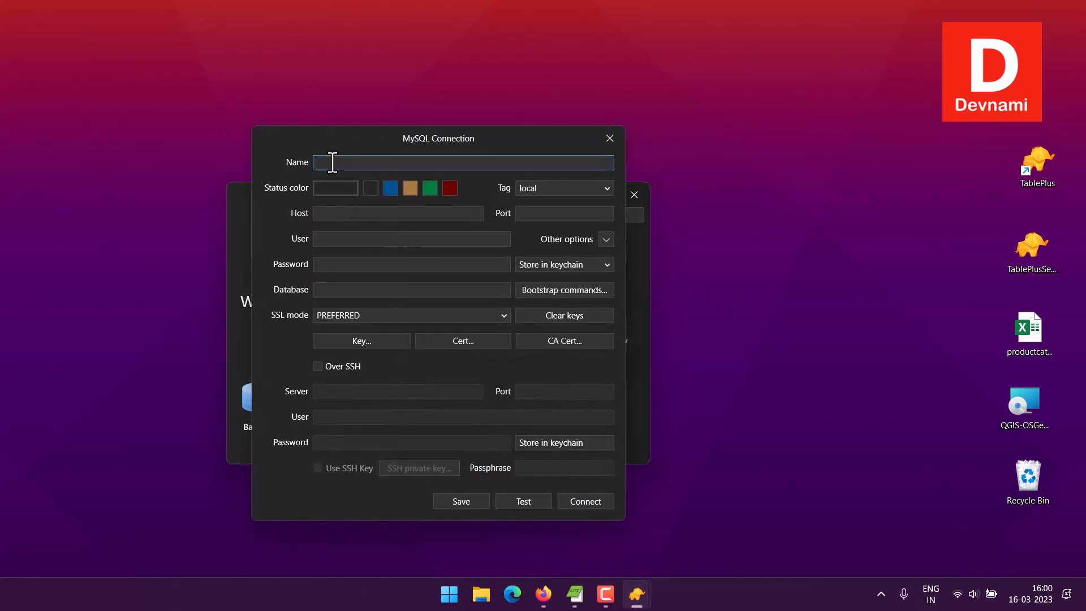
text(MySQL for Azure)
Copy the host mysqldevdb.mysql.database.azure.com from the server overview in the Azure portal into the TablePlus connection, and set the port to 3306.
click(340, 214)
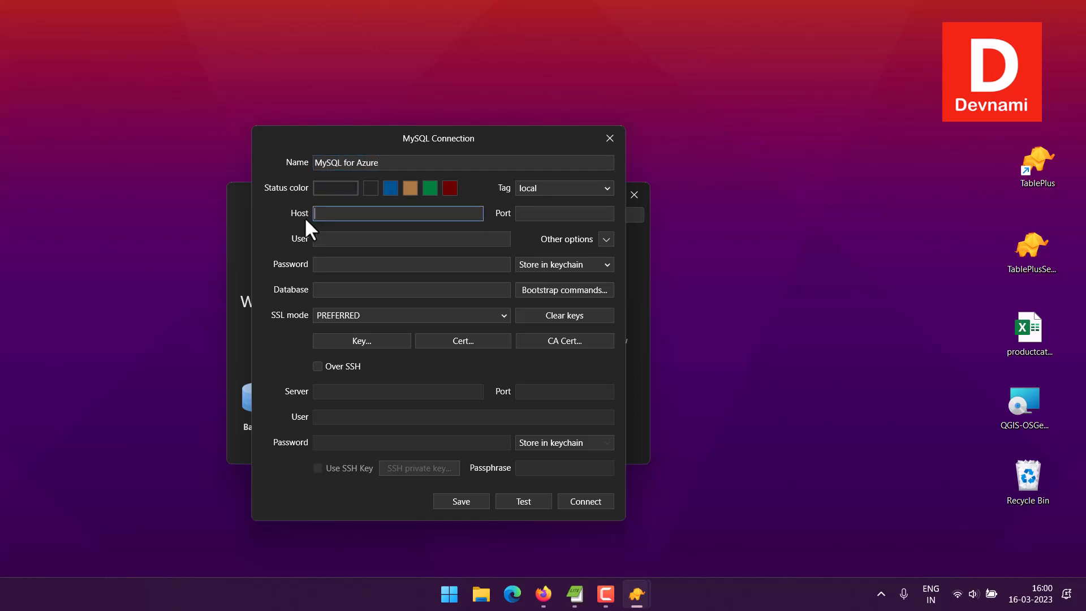
click(542, 592)
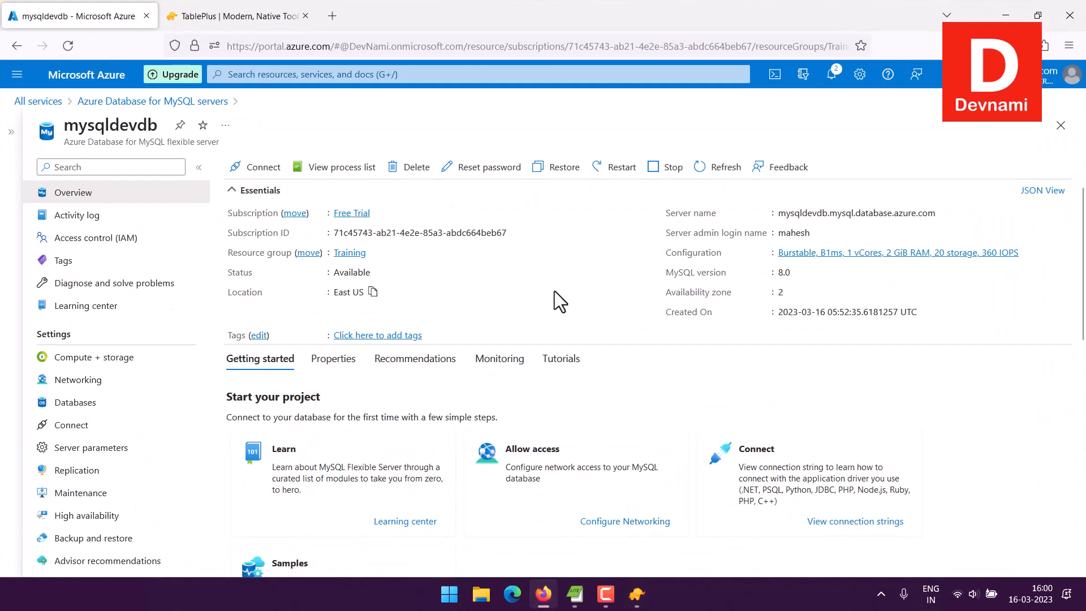
click(946, 213)
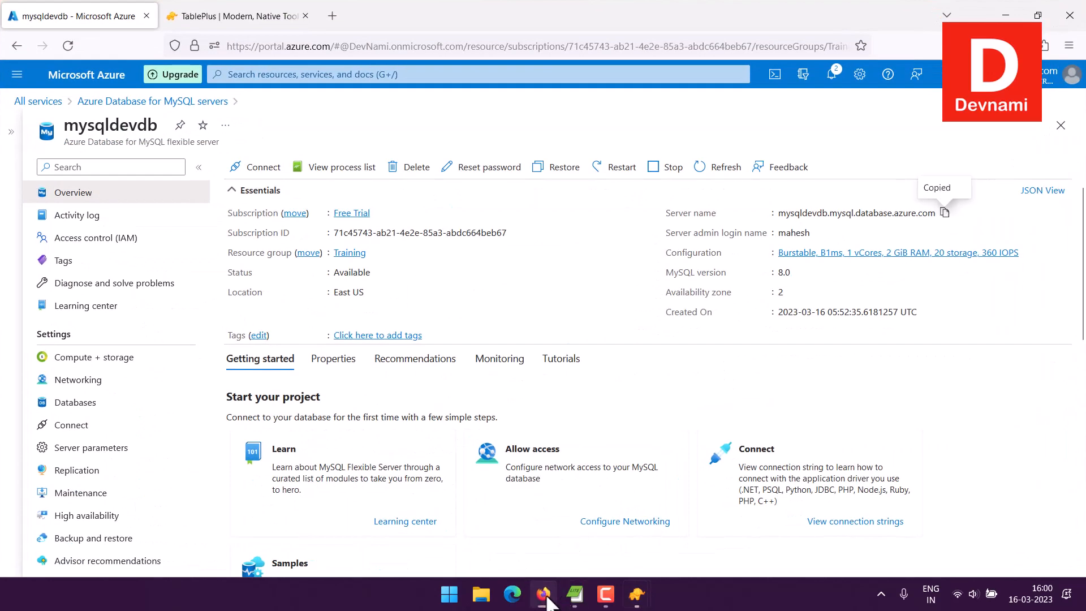
click(637, 594)
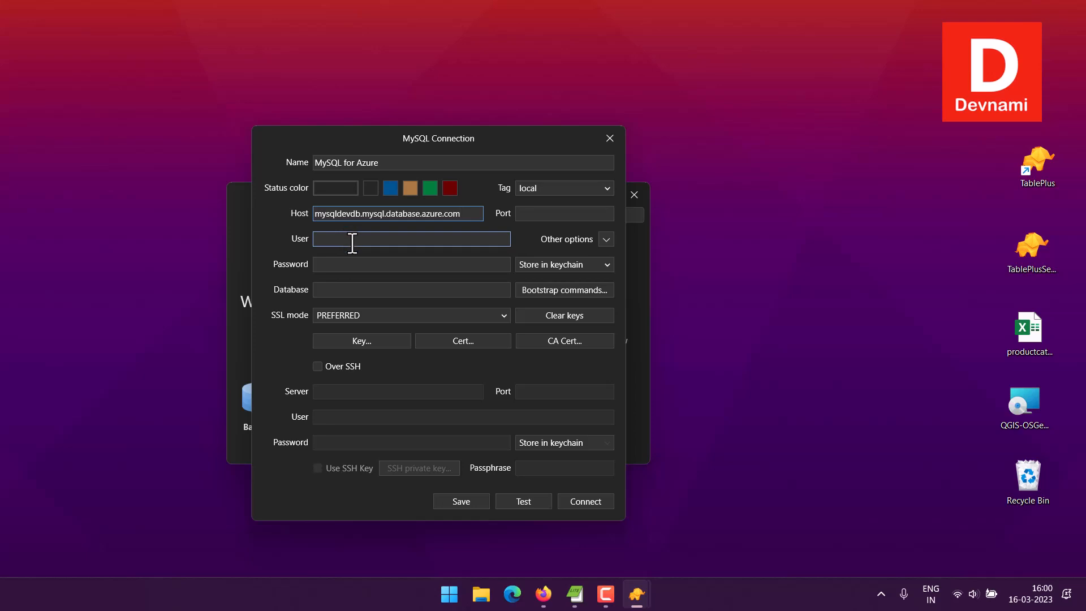
click(575, 215)
text(3)
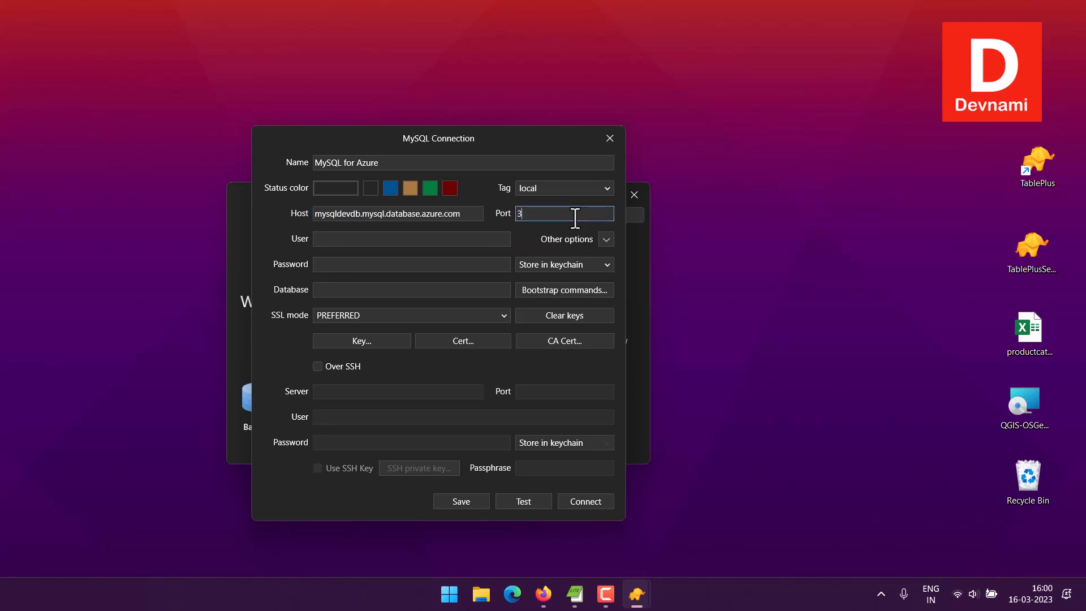
text(306)
Enter the server admin login name as the connection's user and paste the account password.
click(380, 238)
text(mahesh)
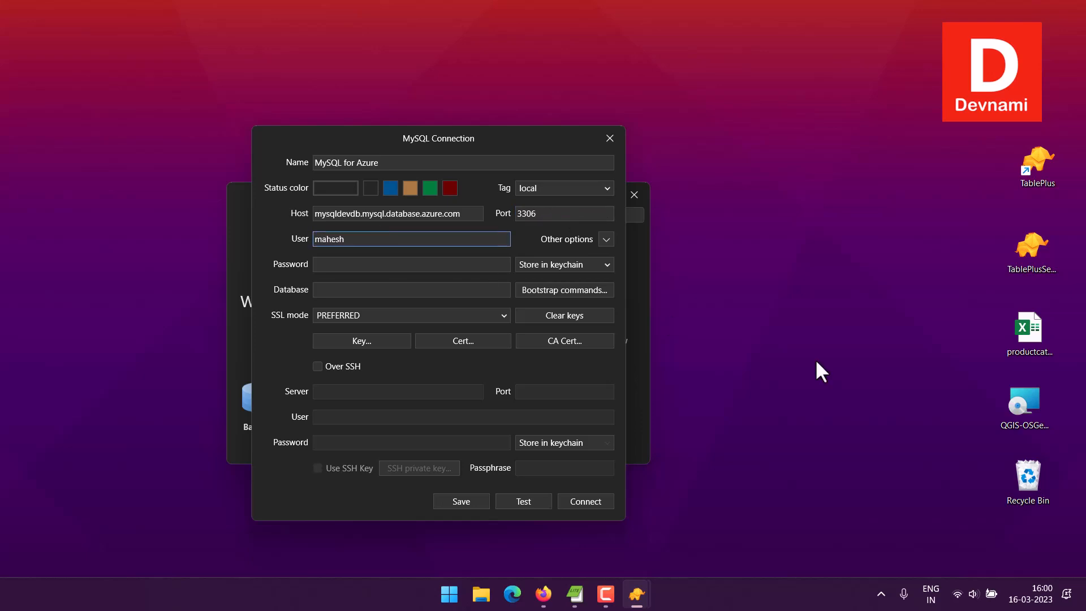
click(326, 263)
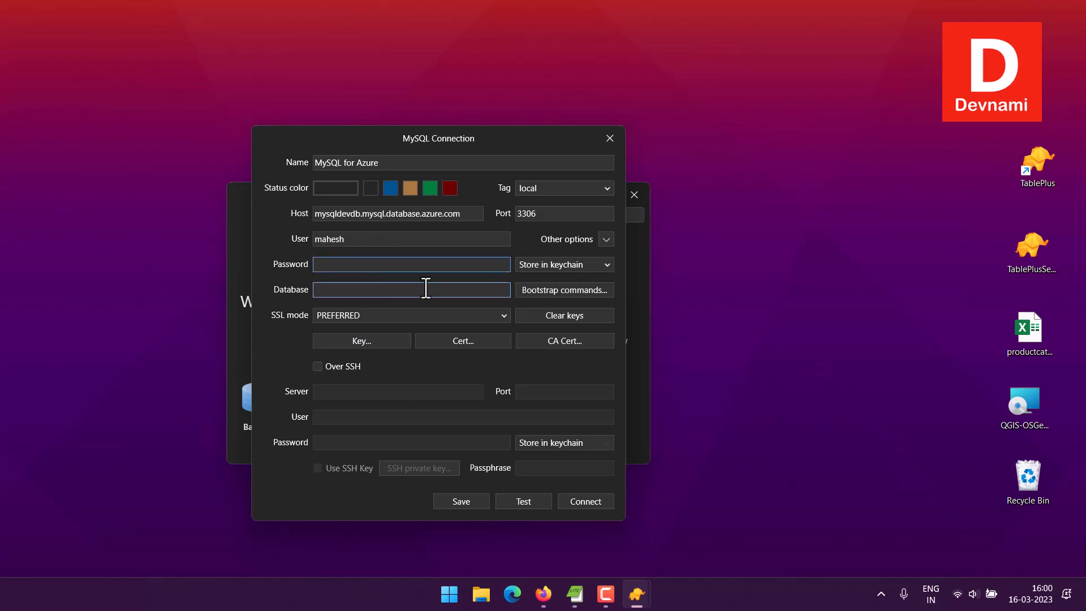
key(ctrl+v)
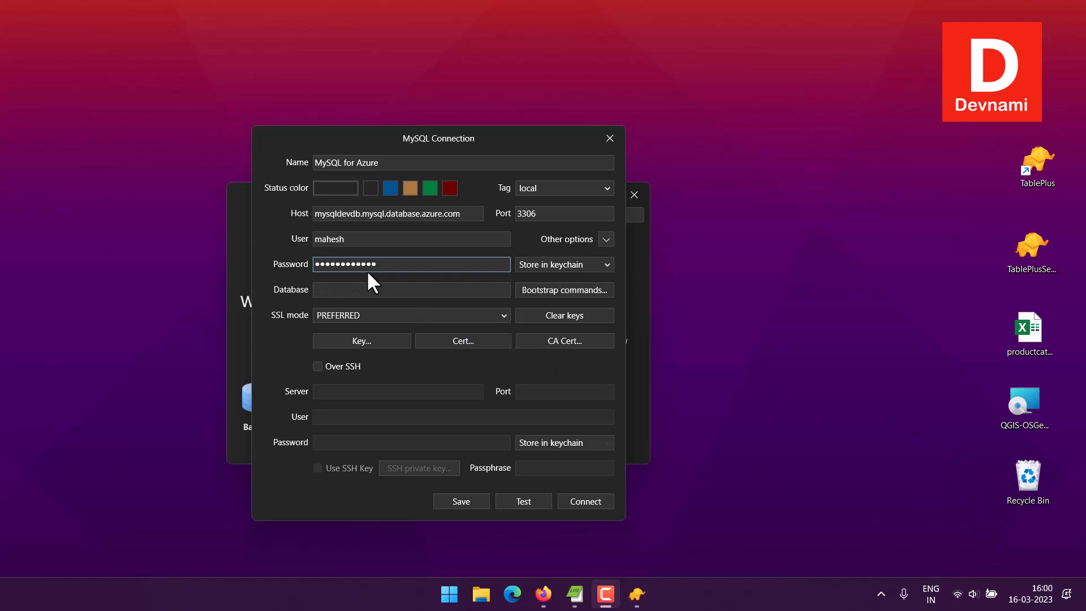
Leave the database name blank and test the MySQL for Azure connection.
click(318, 294)
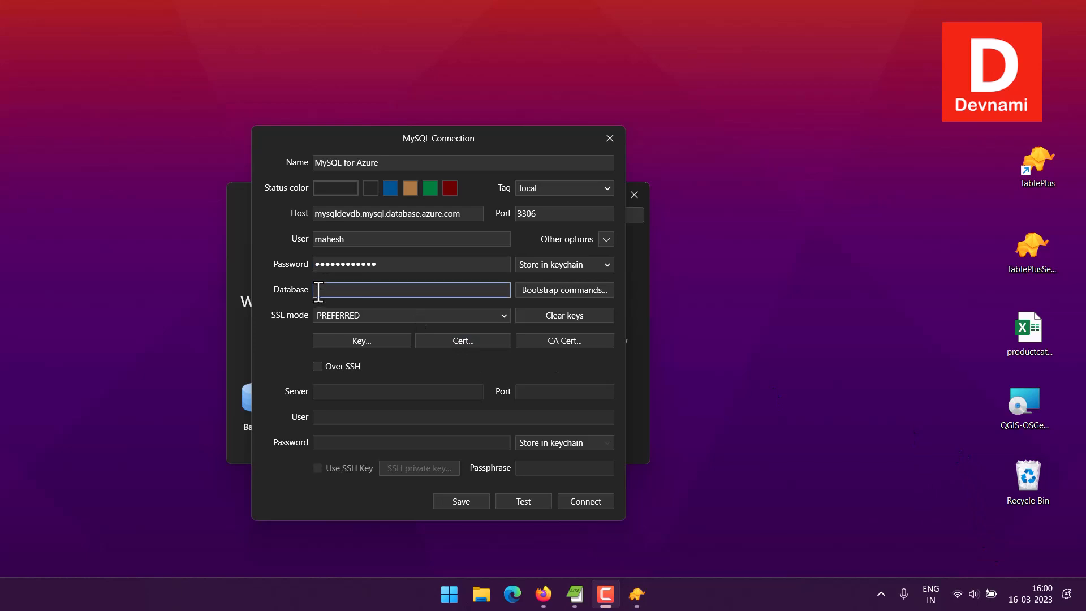
click(536, 501)
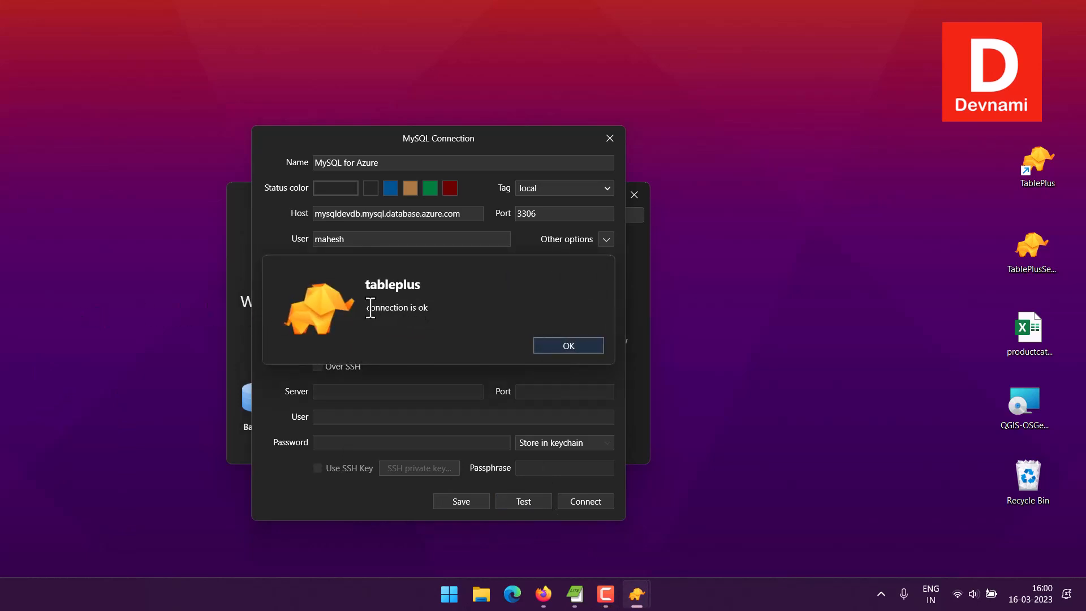
click(548, 344)
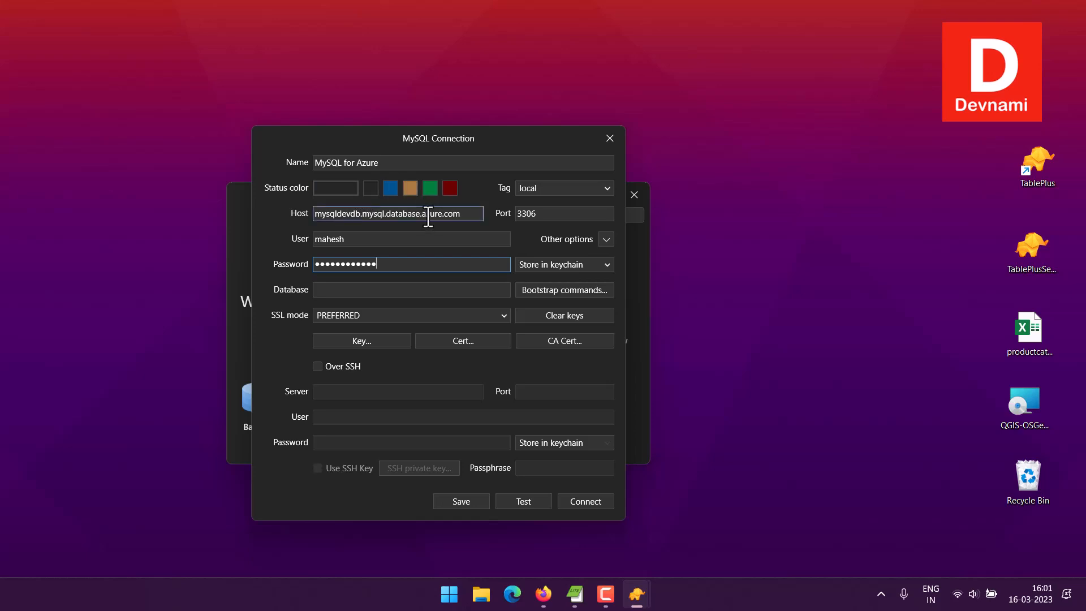
Set the connection's status color to red and save the connection.
click(452, 188)
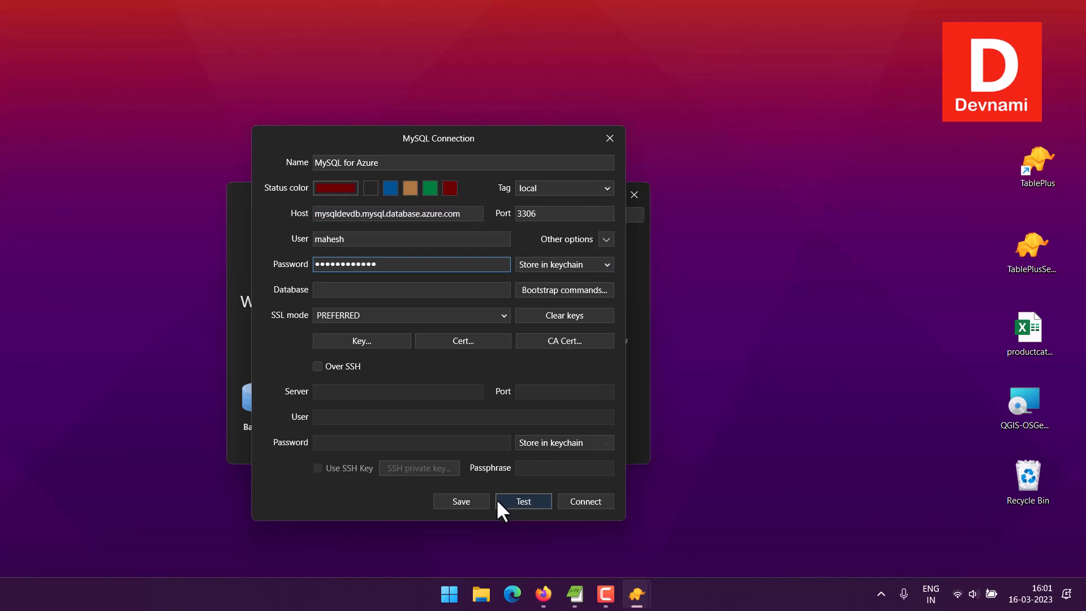
click(468, 497)
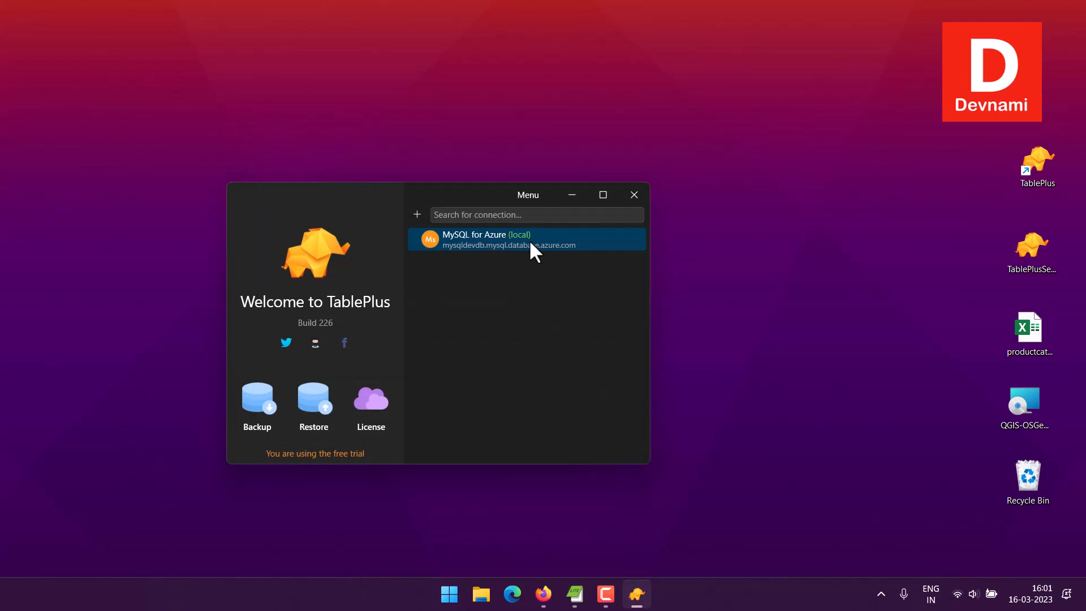
Open the saved MySQL for Azure connection and maximize its workspace window.
drag(378, 212, 175, 95)
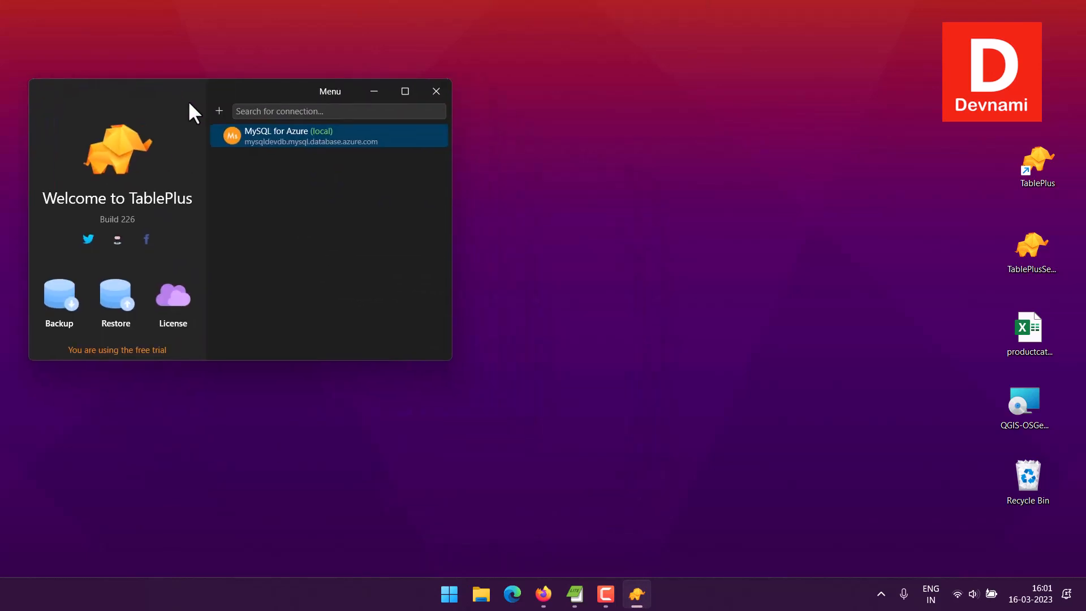
double_click(365, 141)
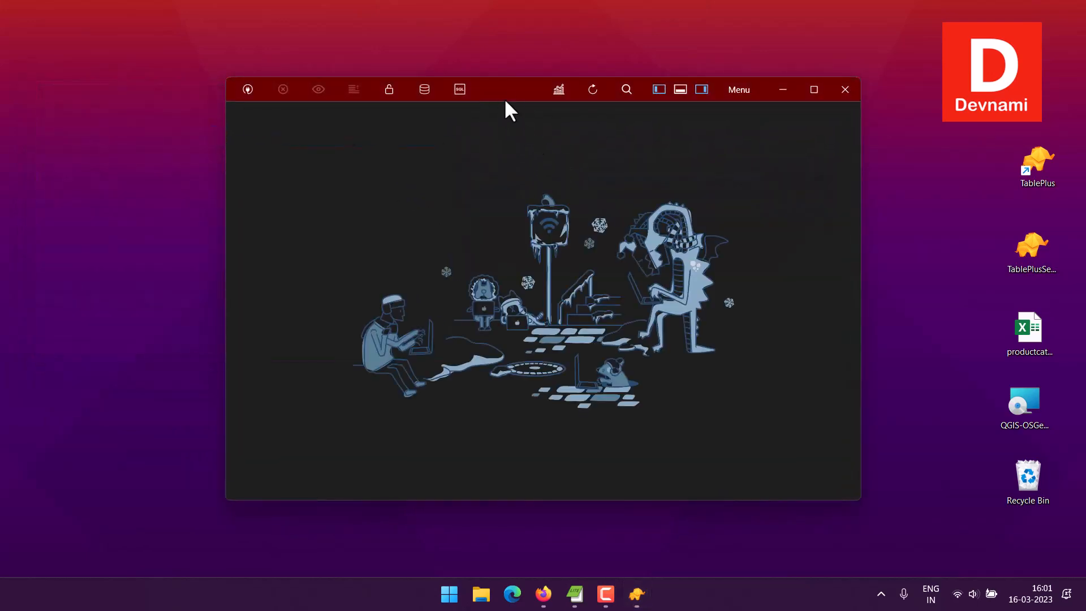
drag(498, 86, 408, 70)
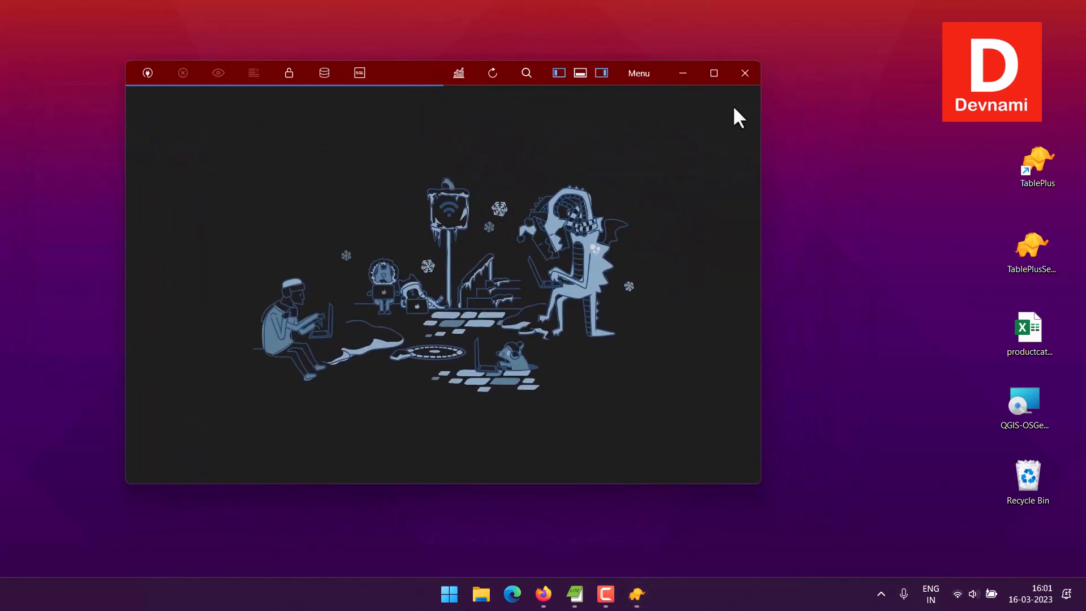
click(714, 72)
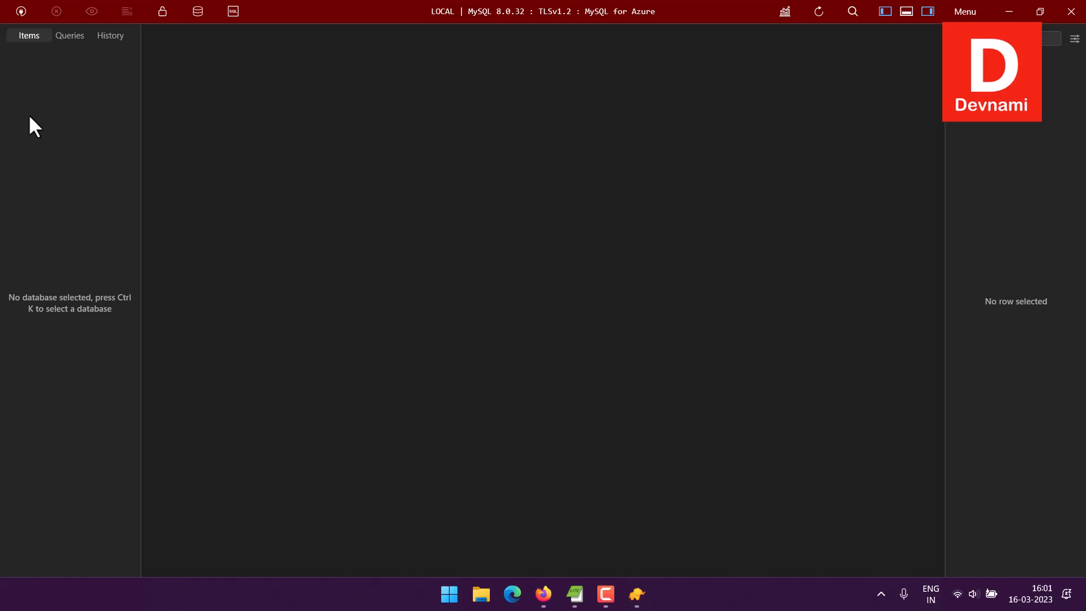
Open the sample database and display its employee table's data with the salary and dept columns widened.
key(ctrl+k)
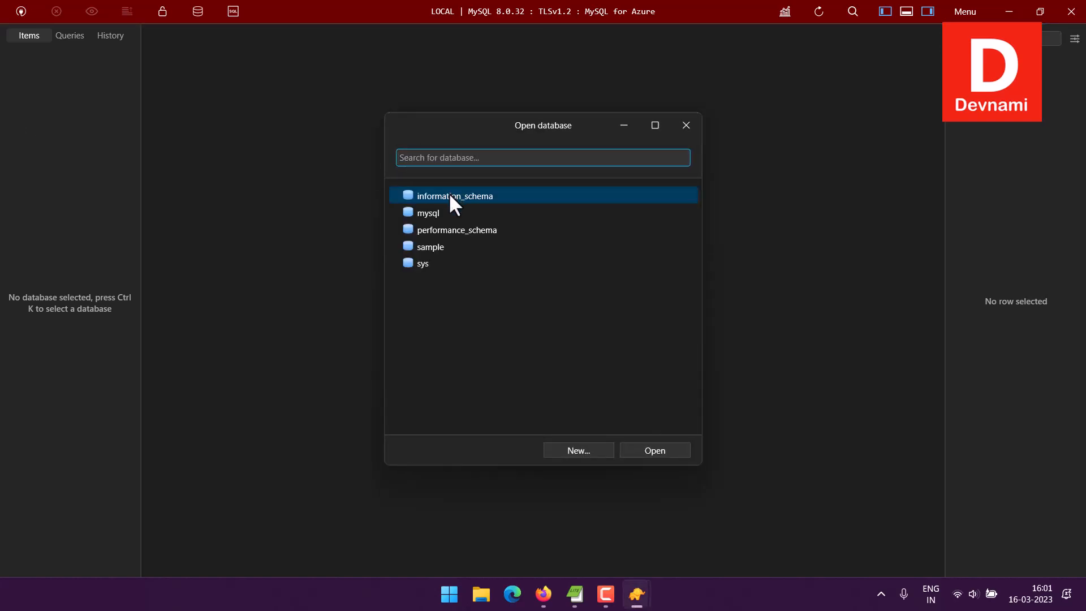
click(431, 249)
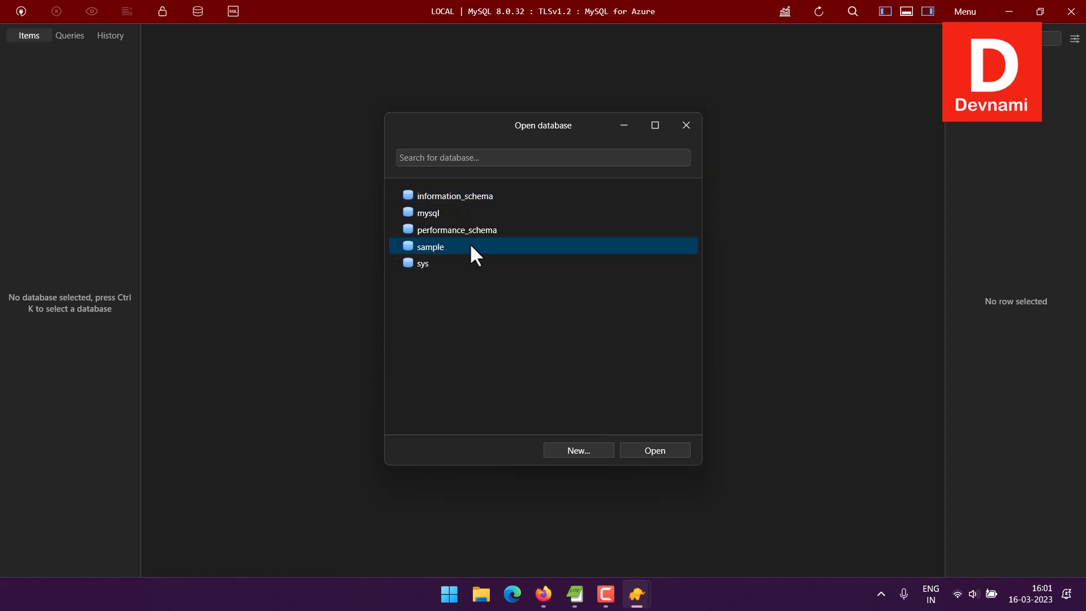
click(666, 448)
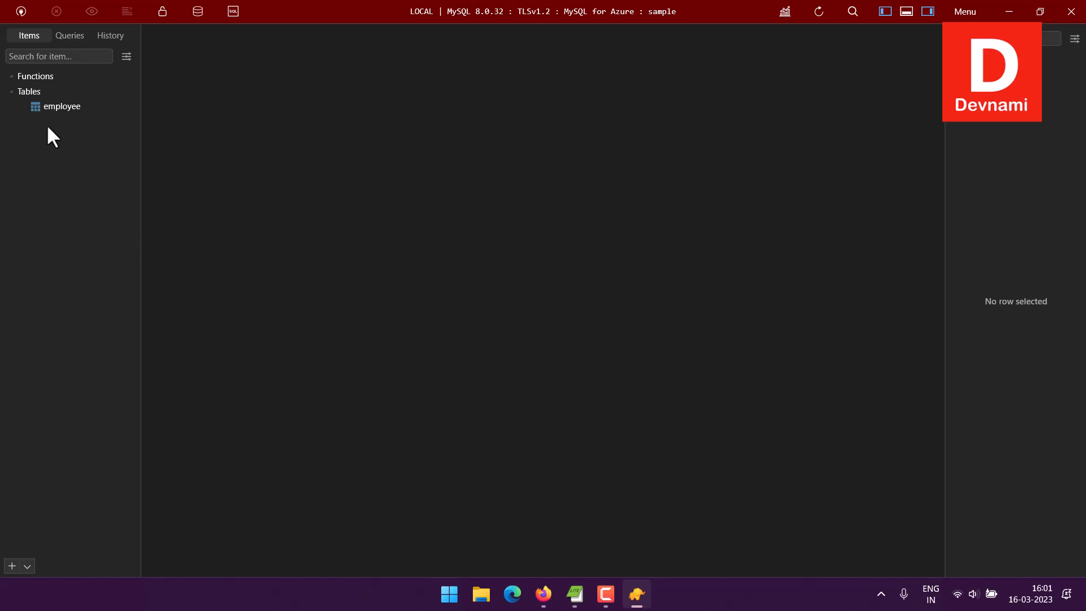
click(51, 107)
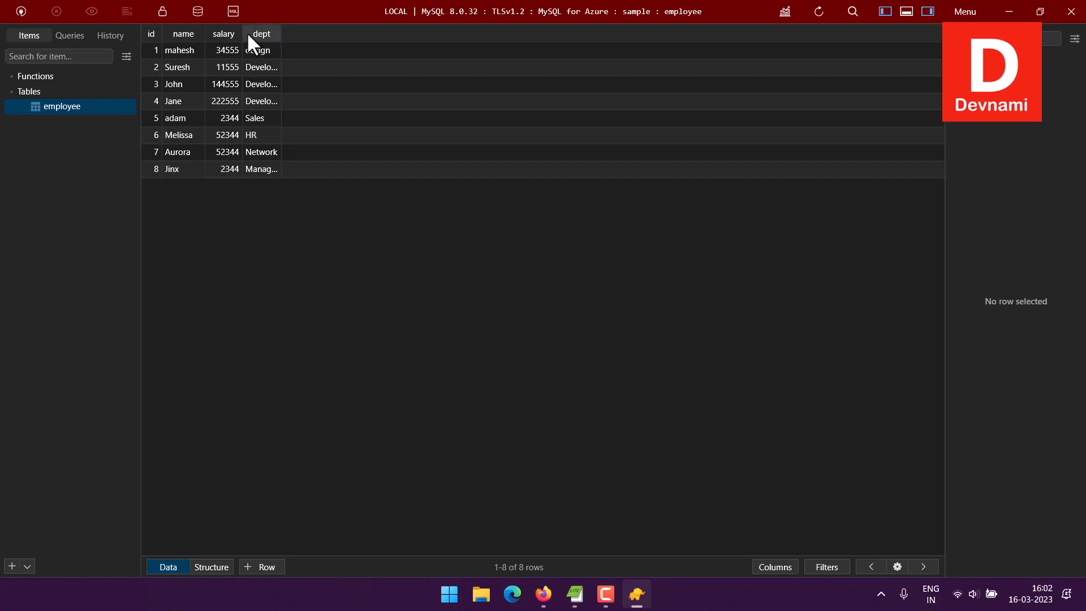
drag(242, 33, 347, 30)
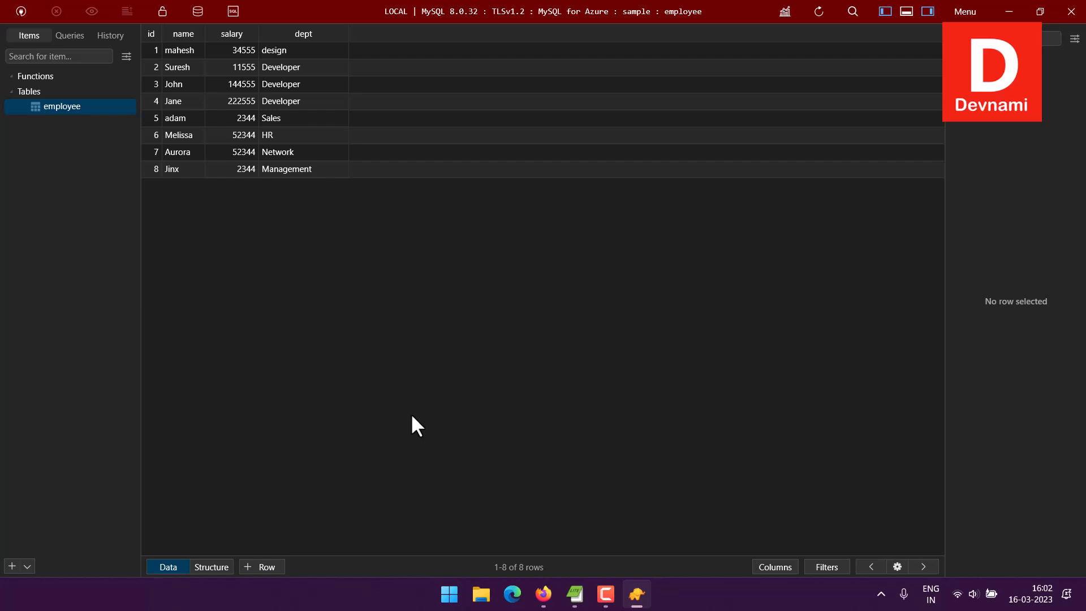
Add an employee row with id 9, the employee's name, salary 23455 and dept Sales, and commit it to the database.
right_click(183, 210)
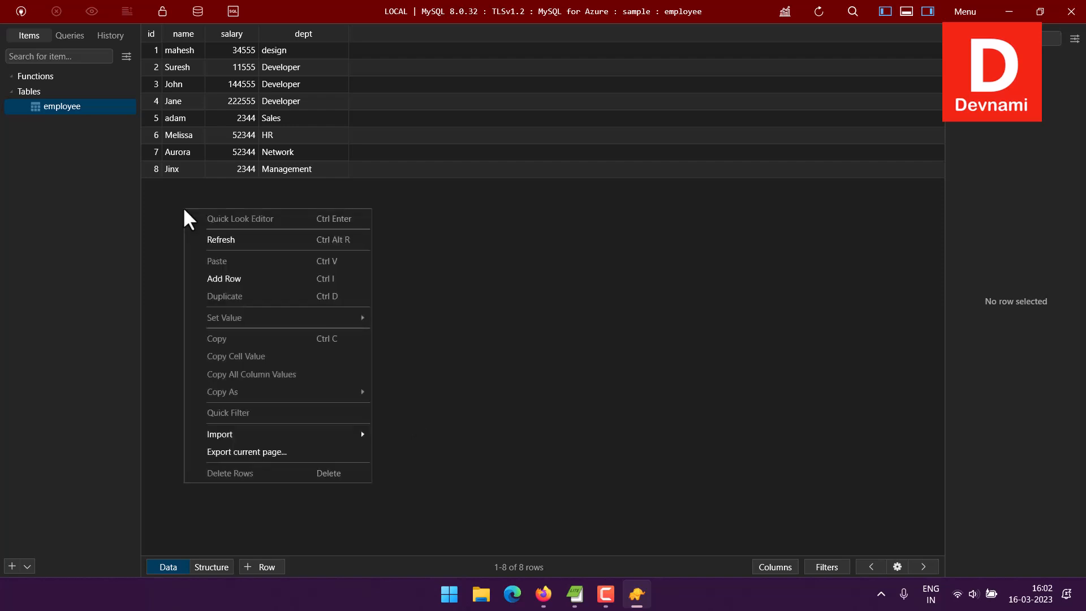
click(234, 278)
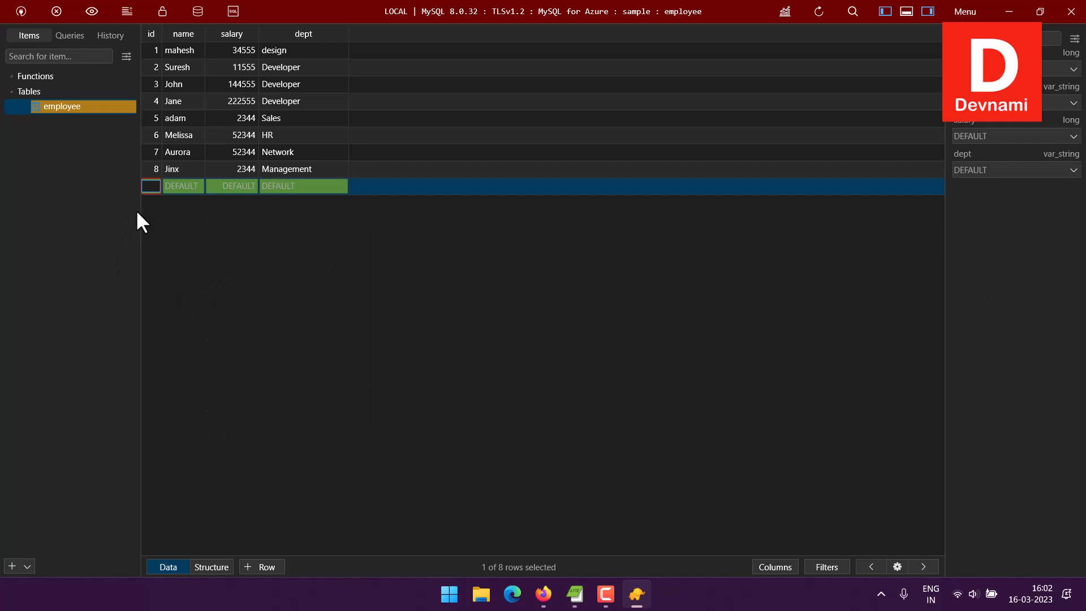
key(Tab)
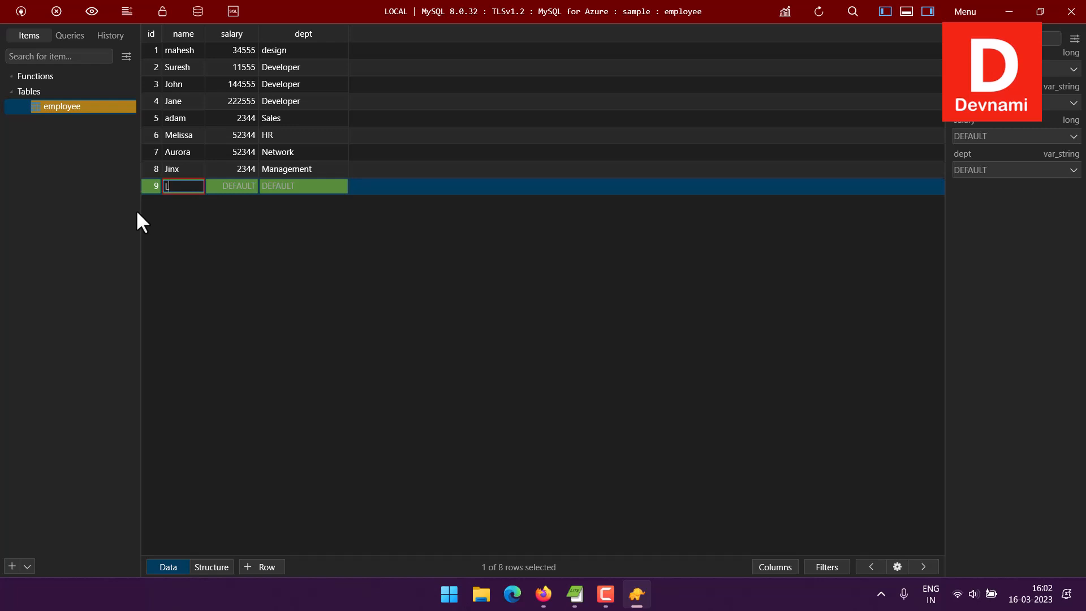
text(Layla)
key(Tab)
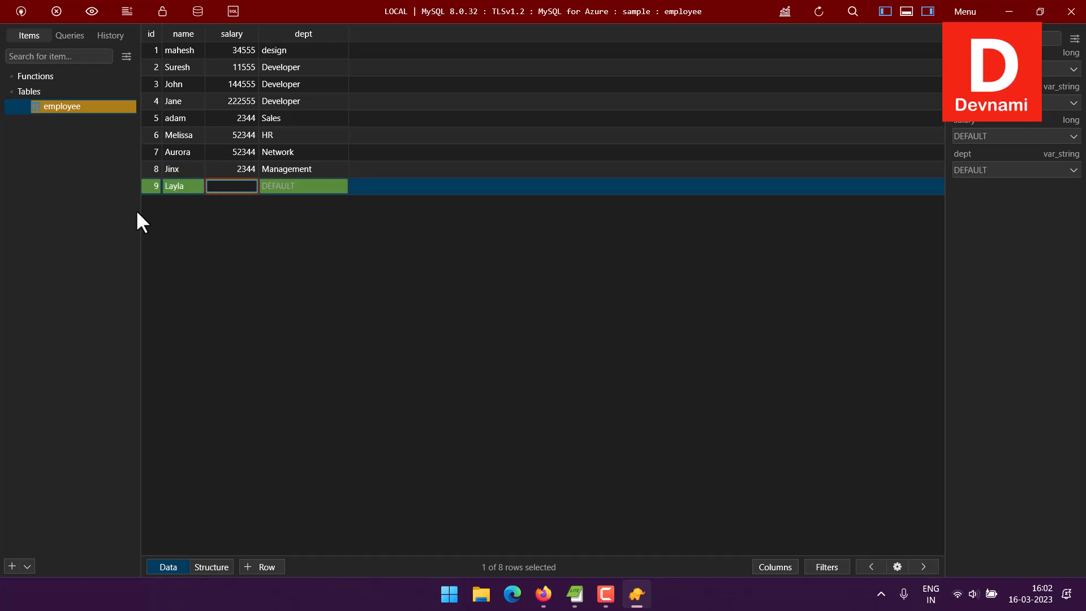
text(23455)
key(Tab)
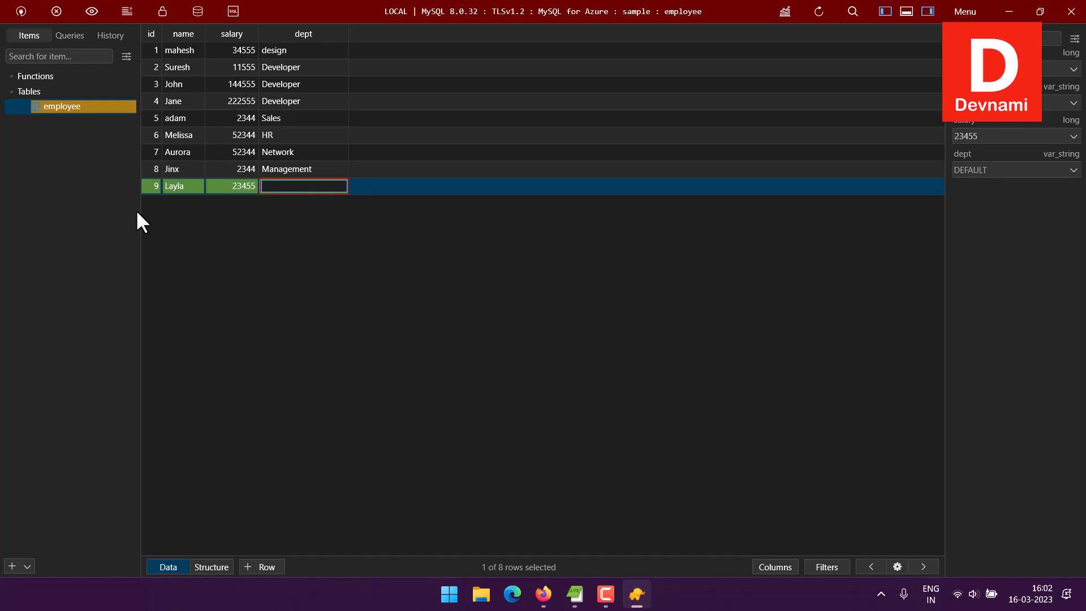
text(Sal)
key(BackSpace)
key(BackSpace)
text(ales)
key(Return)
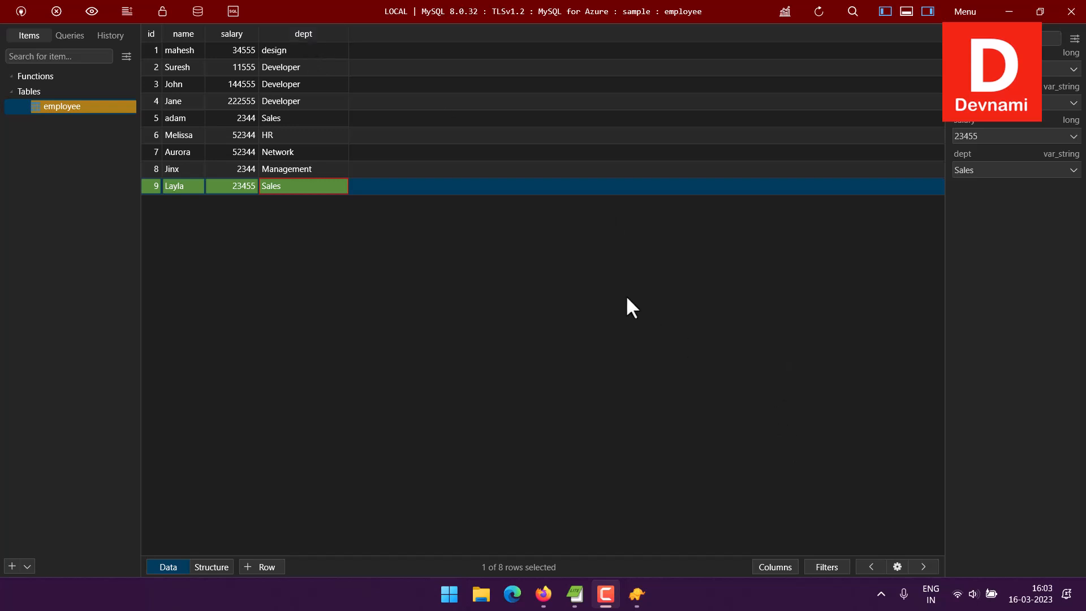
click(127, 9)
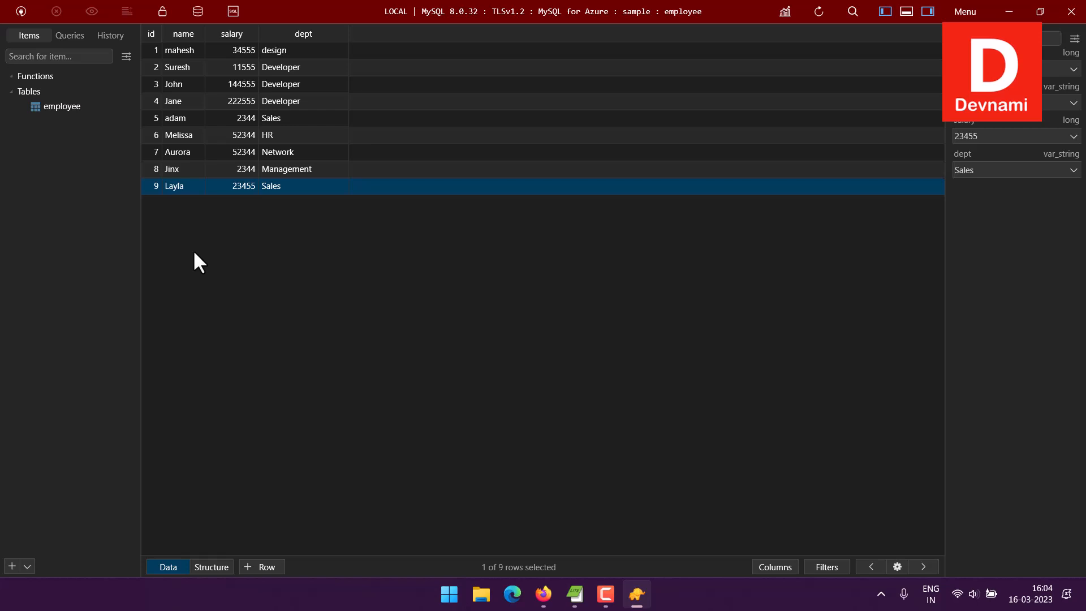
right_click(33, 93)
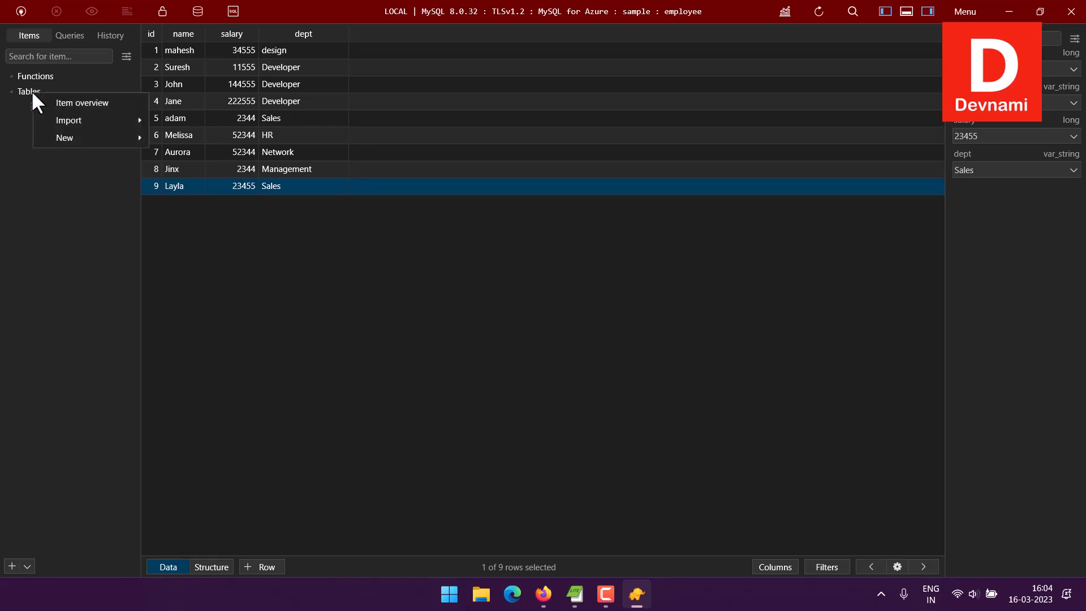
click(26, 91)
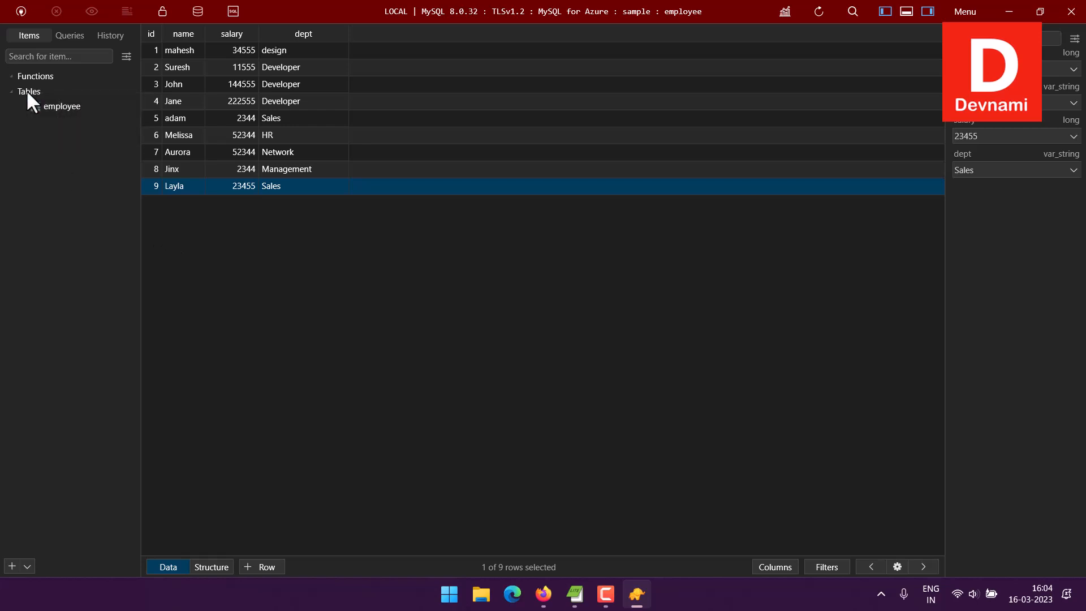
right_click(27, 91)
mouse_move(49, 115)
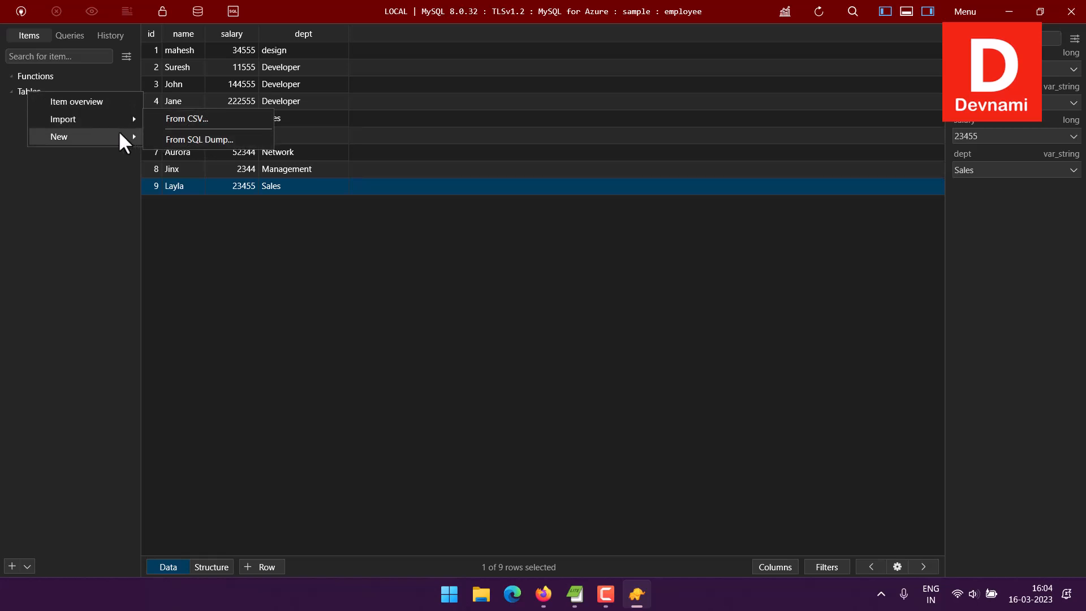
mouse_move(117, 131)
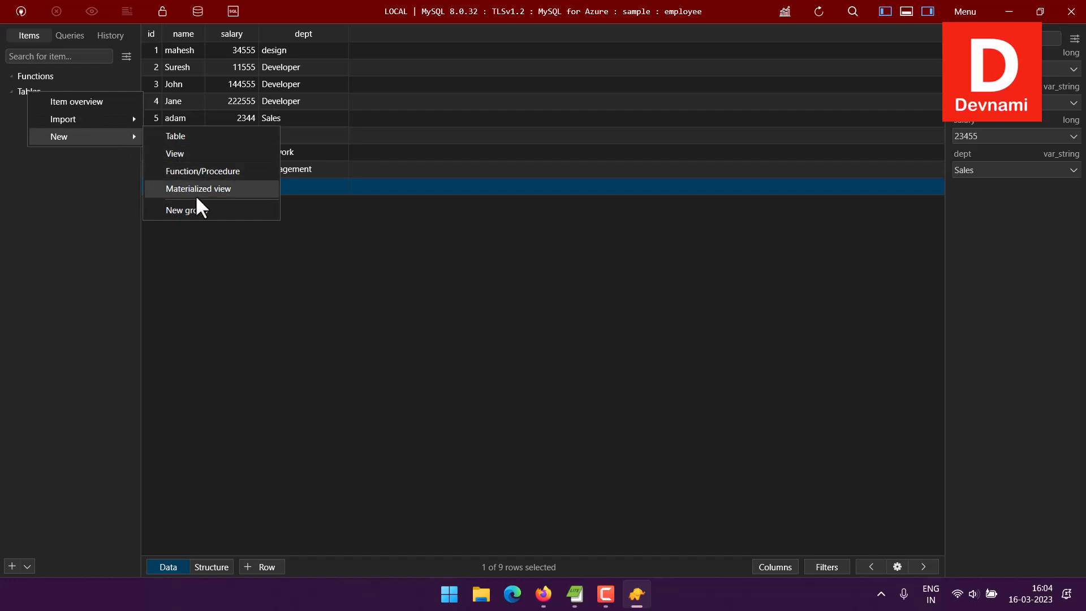
click(11, 244)
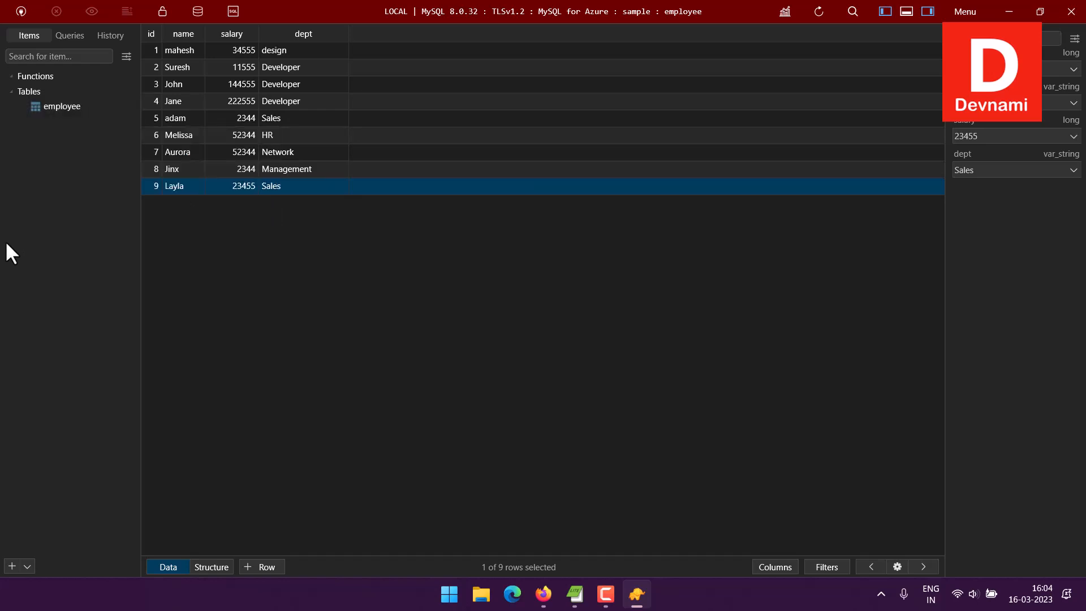